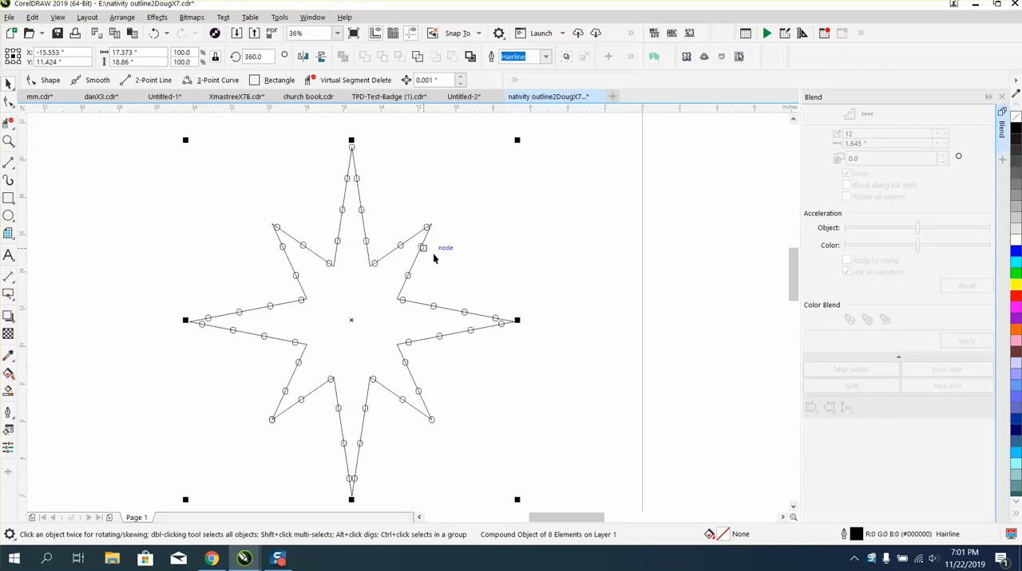
Split the blend at the small rounded shape nearest the star's left tip and move that shape onto the tip.
click(423, 249)
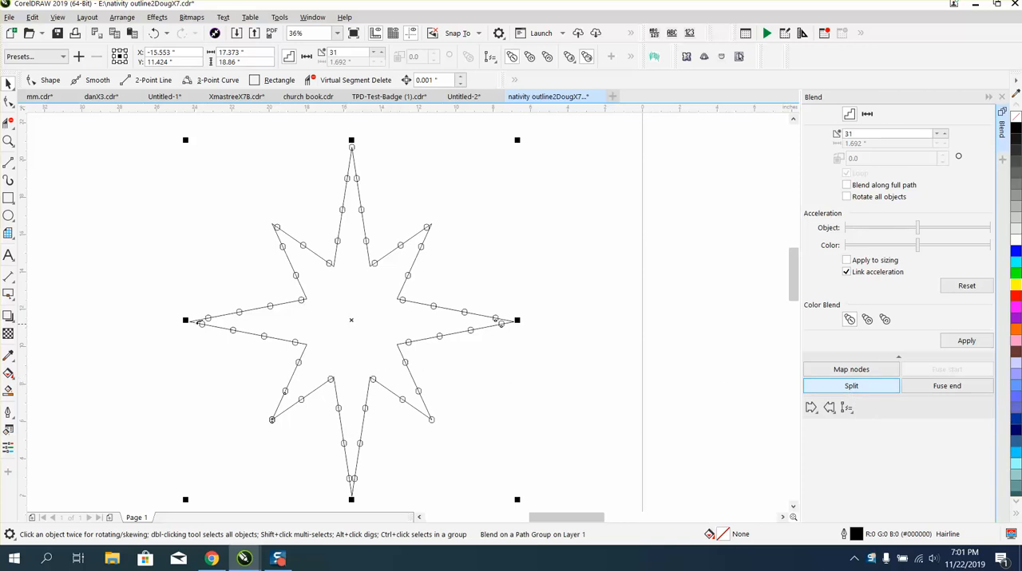
click(202, 323)
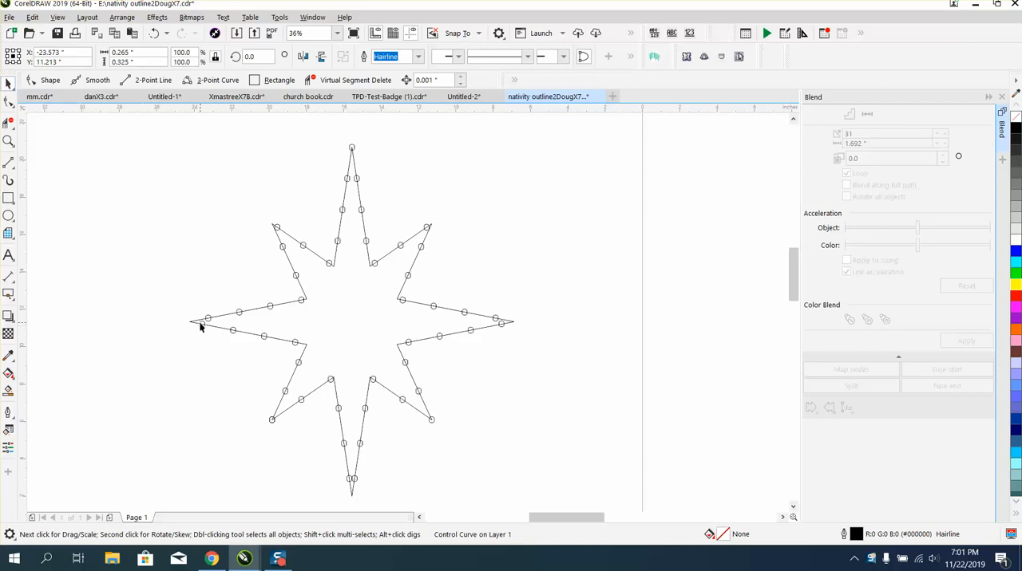
key(z)
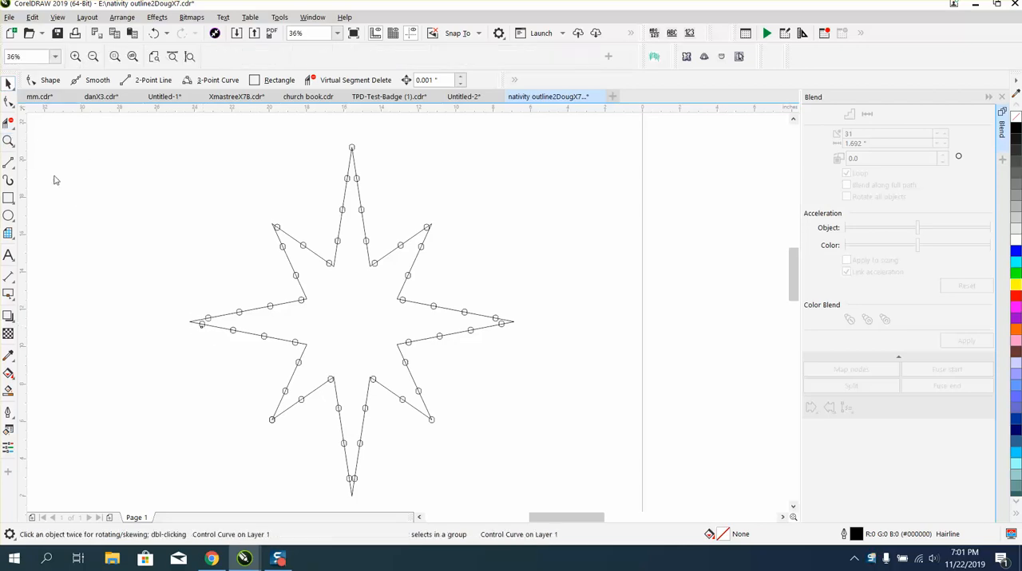
drag(173, 299, 329, 381)
click(8, 83)
click(205, 278)
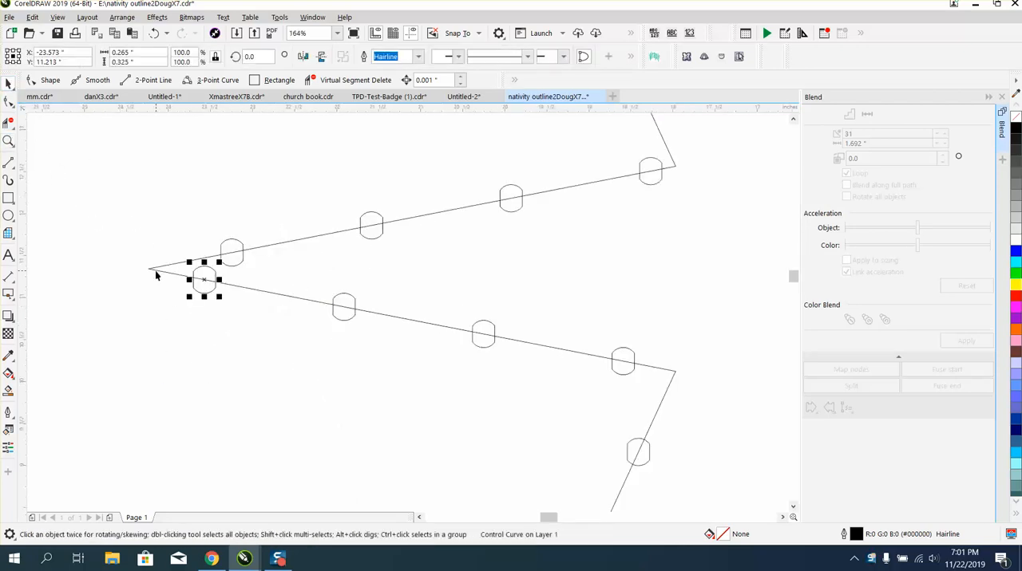
drag(204, 279, 151, 271)
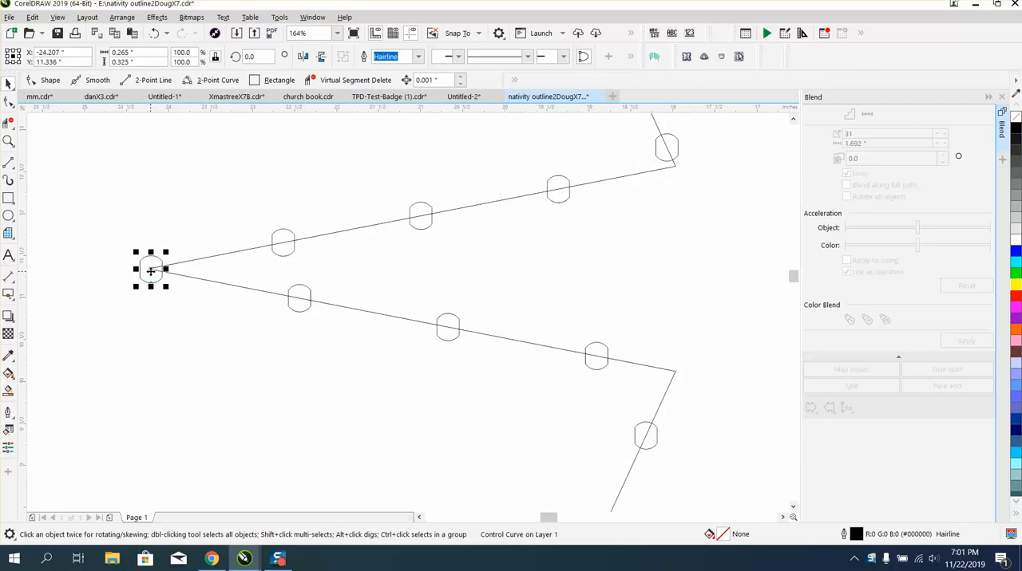
Rotate the rounded shape on the star's left tip to about 265.8 degrees.
click(151, 271)
drag(166, 253, 182, 289)
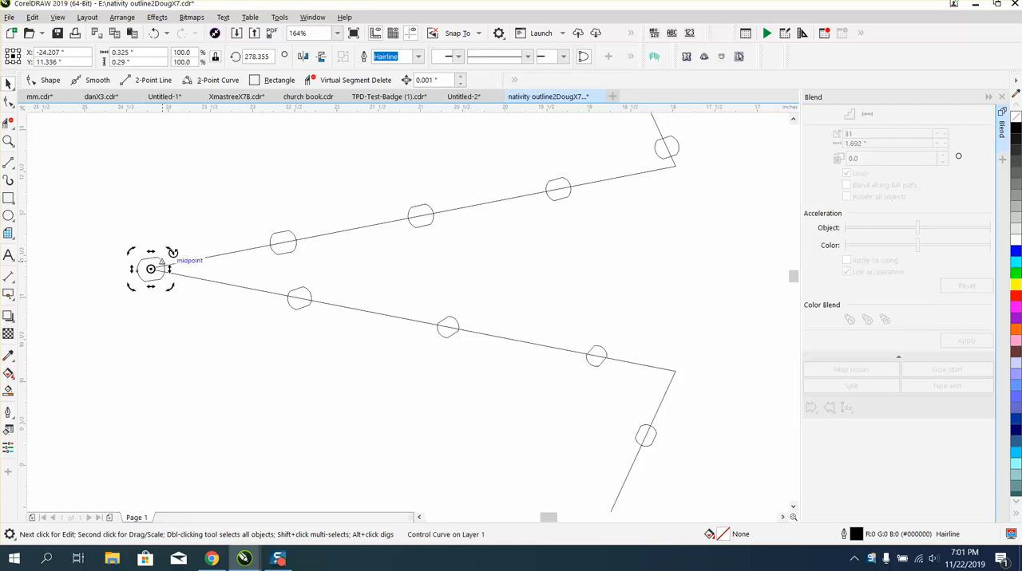
mouse_move(171, 255)
mouse_down()
mouse_move(179, 259)
mouse_move(170, 248)
mouse_up()
Split the blend again at the rounded shape on the lower edge nearest the star's upper-left tip.
scroll(192, 277, down, 1)
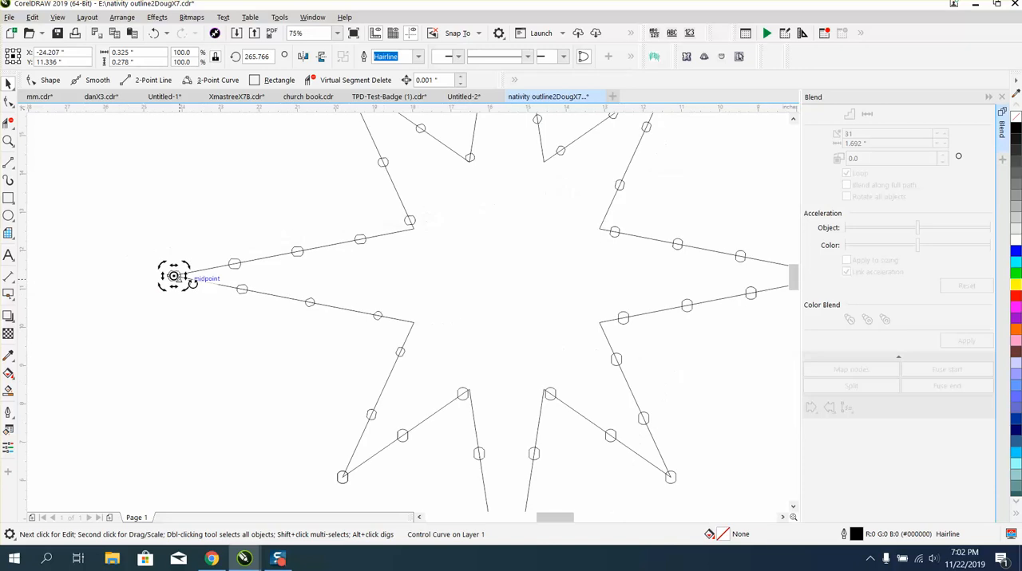
scroll(312, 388, down, 1)
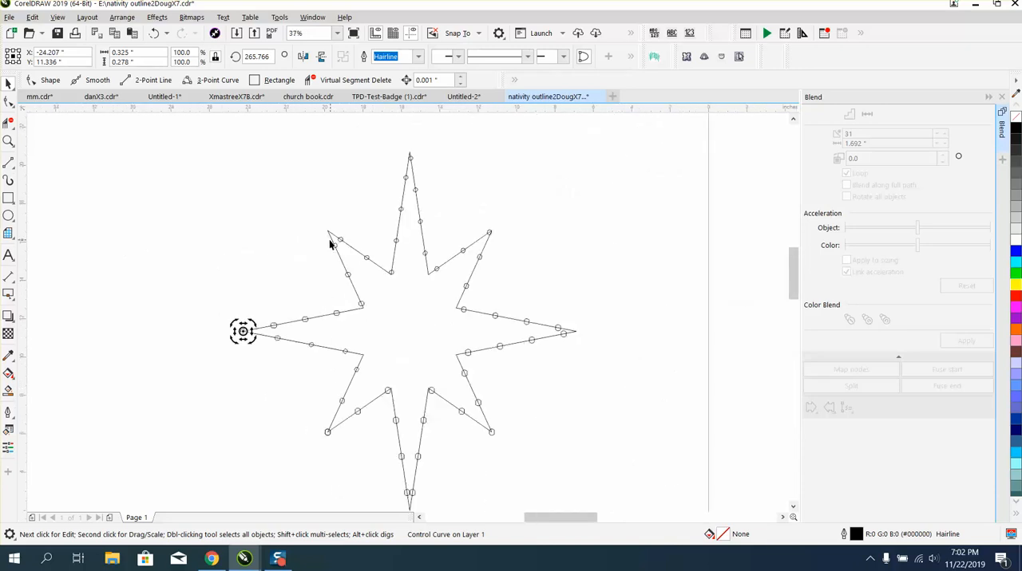
key(z)
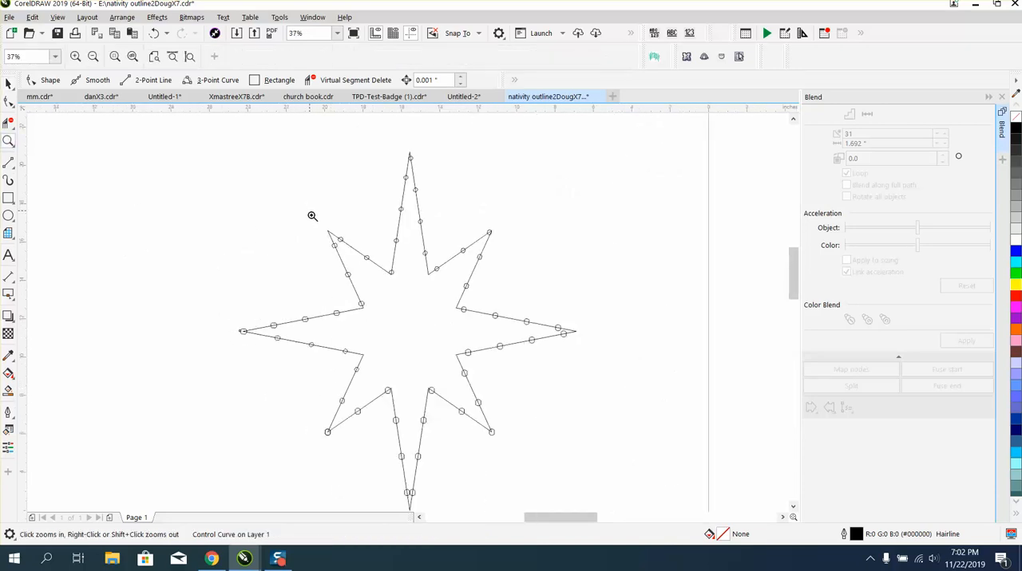
drag(312, 216, 410, 279)
click(8, 83)
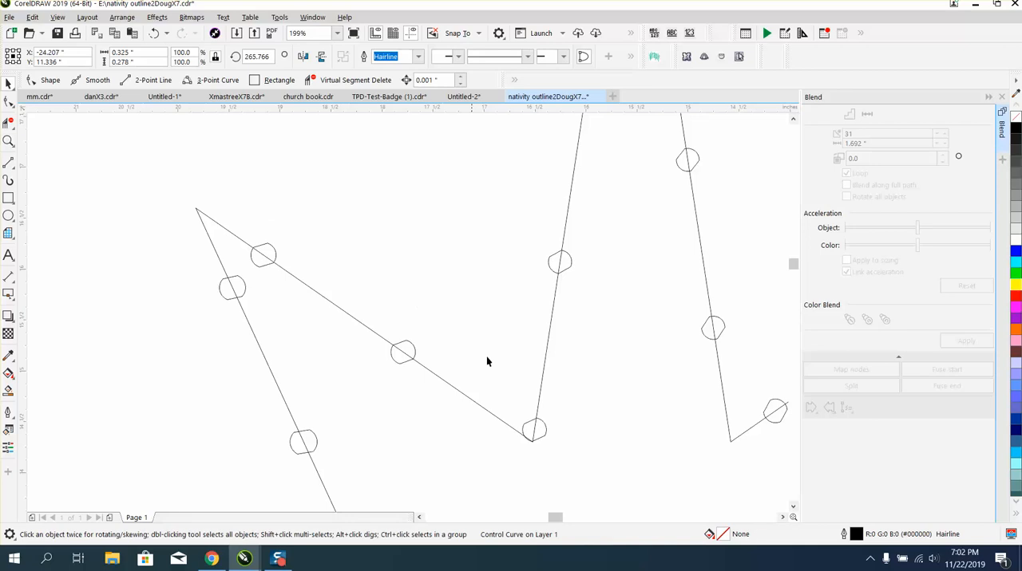
click(274, 256)
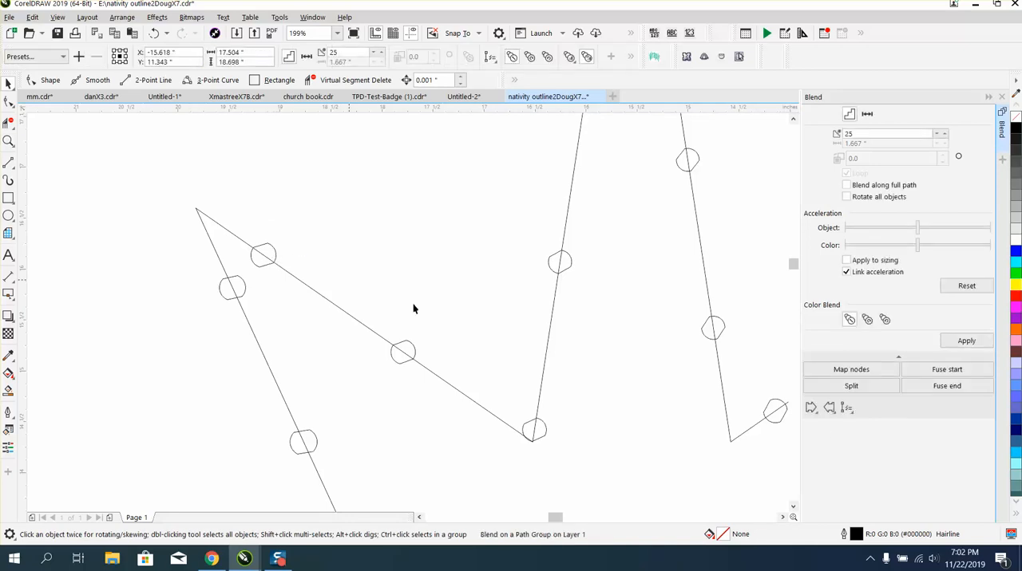
click(852, 387)
click(247, 287)
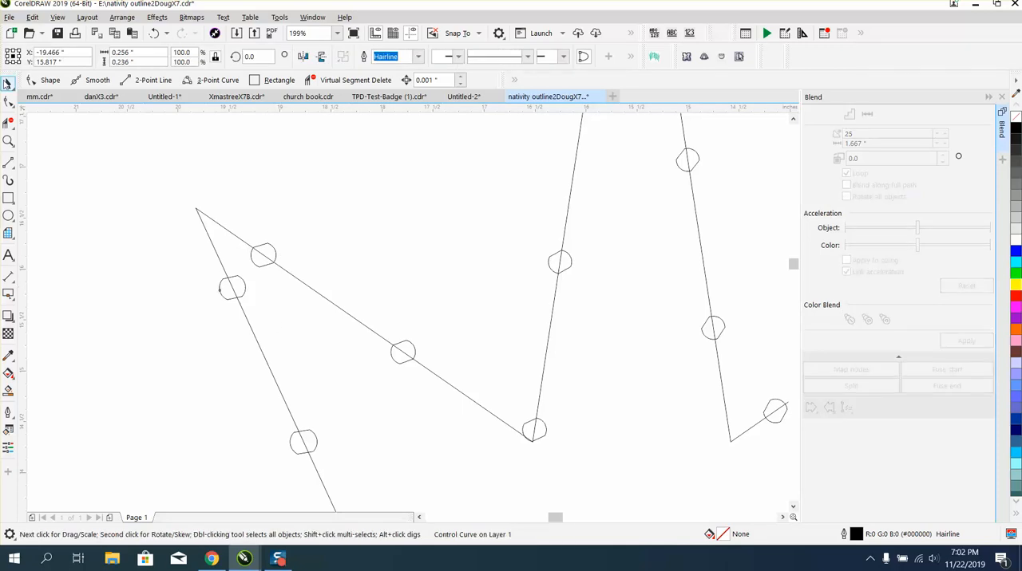
Move the split-off rounded shape onto the star's upper-left tip and rotate it to about 299.7 degrees.
click(228, 287)
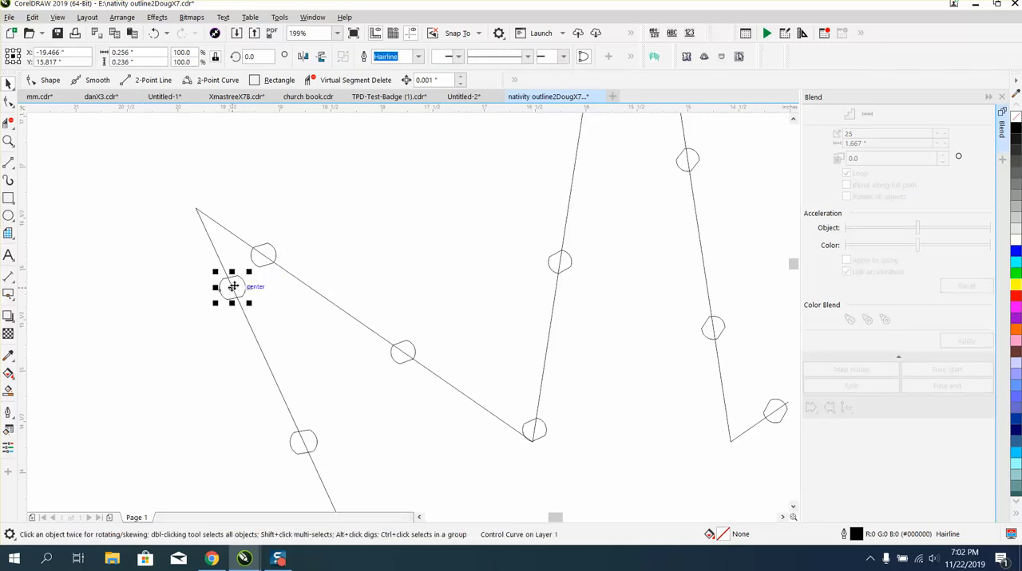
drag(228, 288, 187, 212)
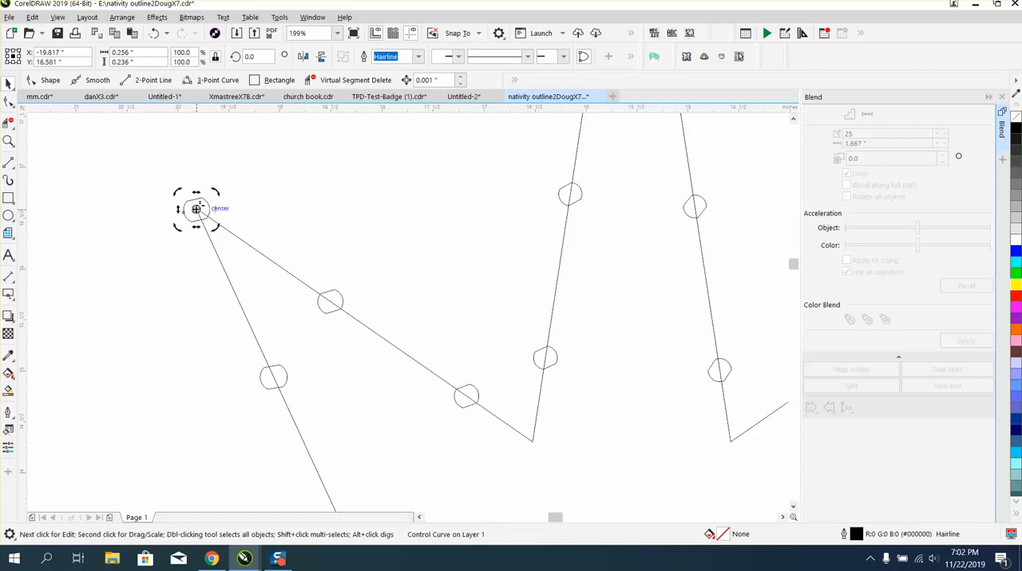
click(200, 210)
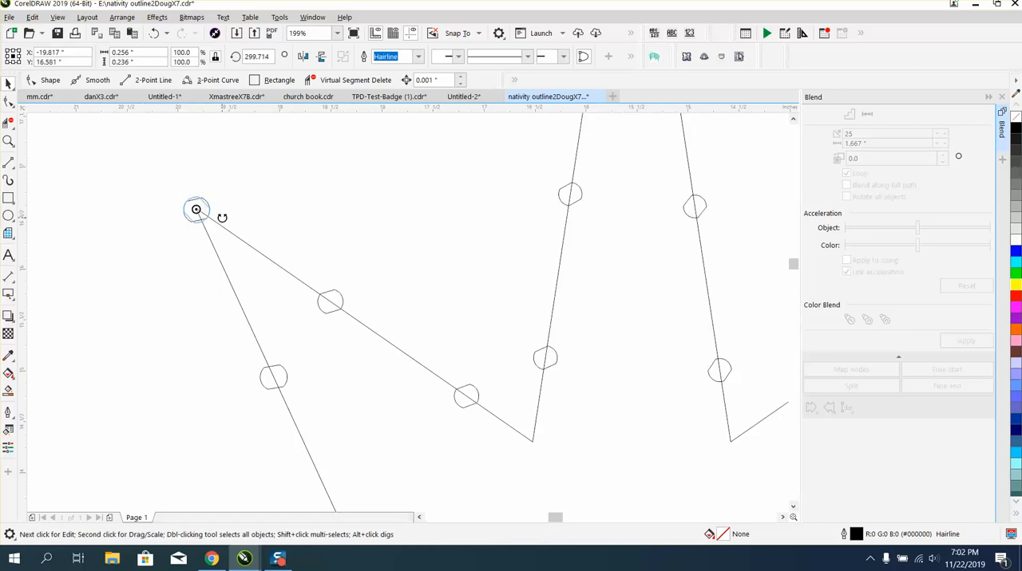
click(222, 218)
Break apart the blend on a path group, selecting it by a rounded shape on the star's lower-right part.
scroll(228, 229, down, 2)
scroll(287, 315, down, 1)
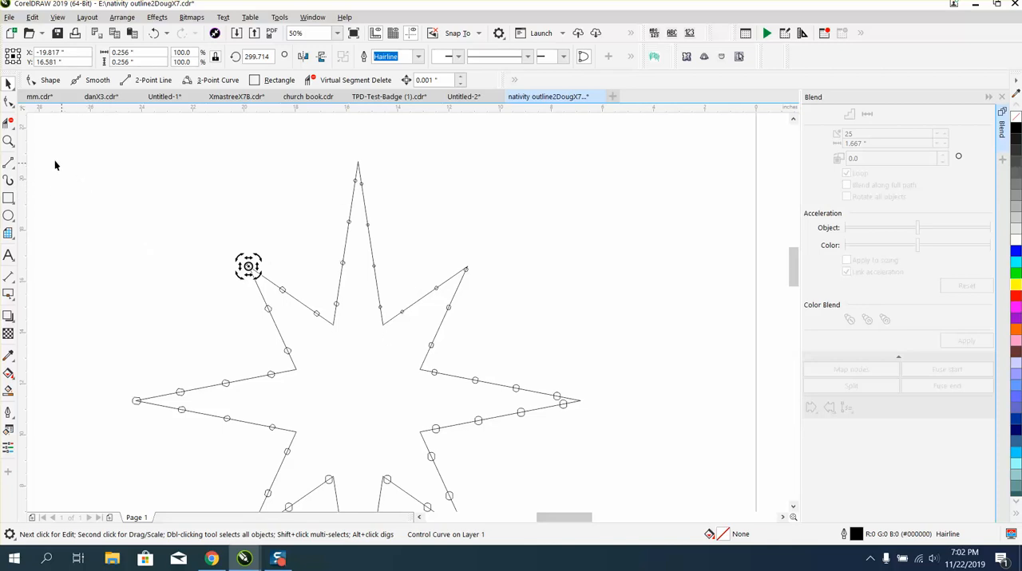
click(8, 141)
drag(315, 185, 498, 318)
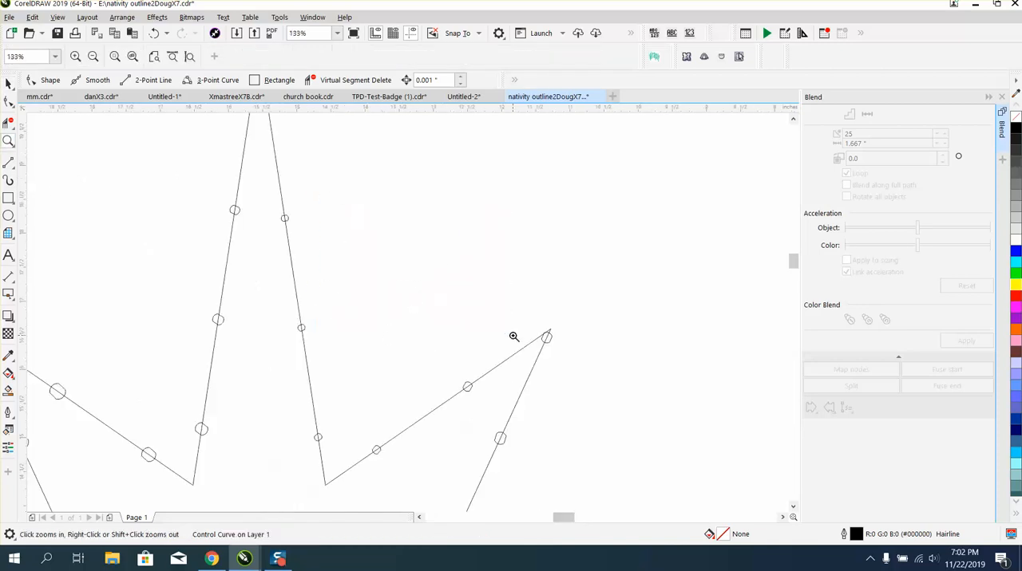
right_click(487, 346)
right_click(470, 352)
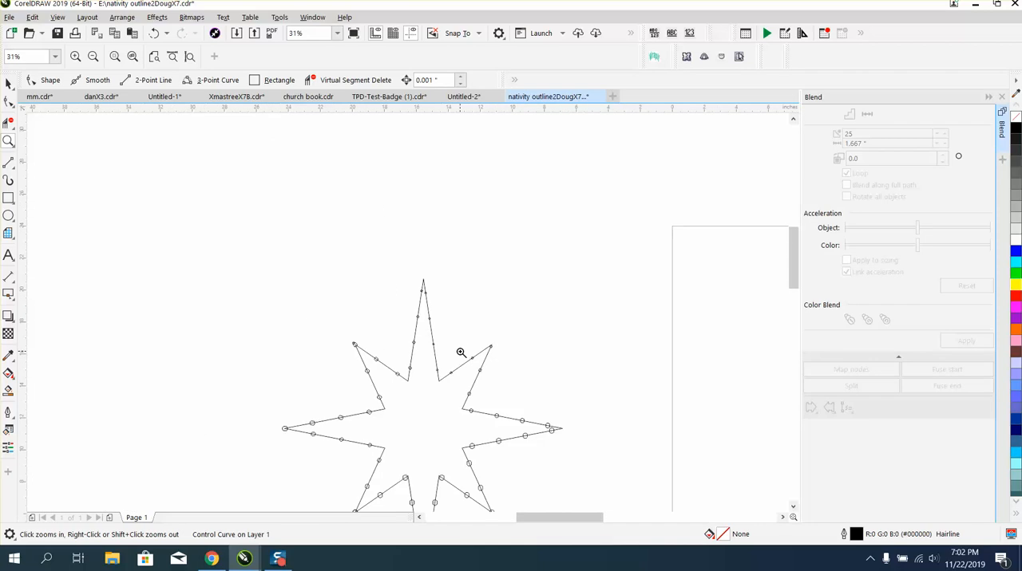
right_click(311, 307)
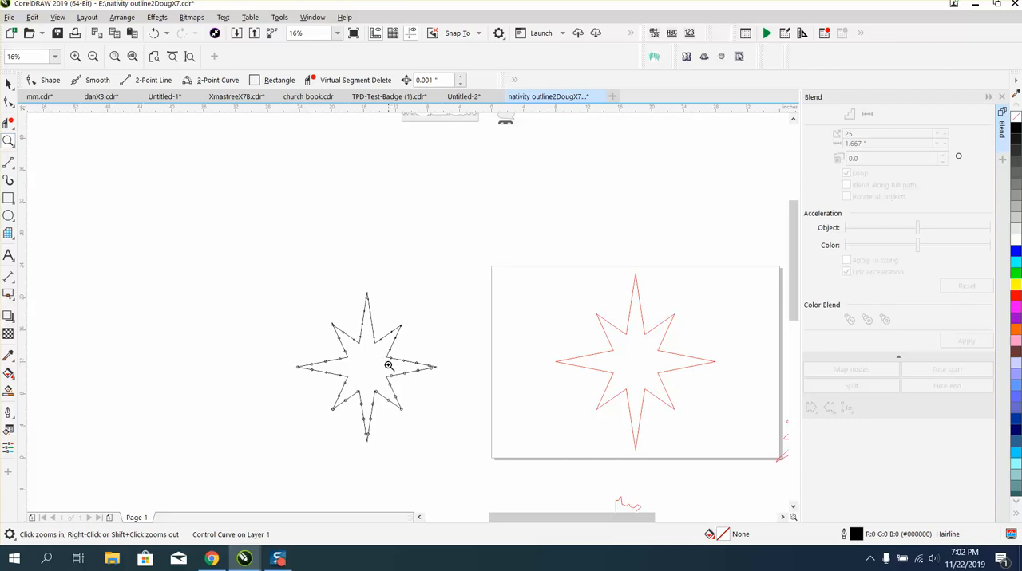
drag(385, 372, 419, 394)
click(8, 84)
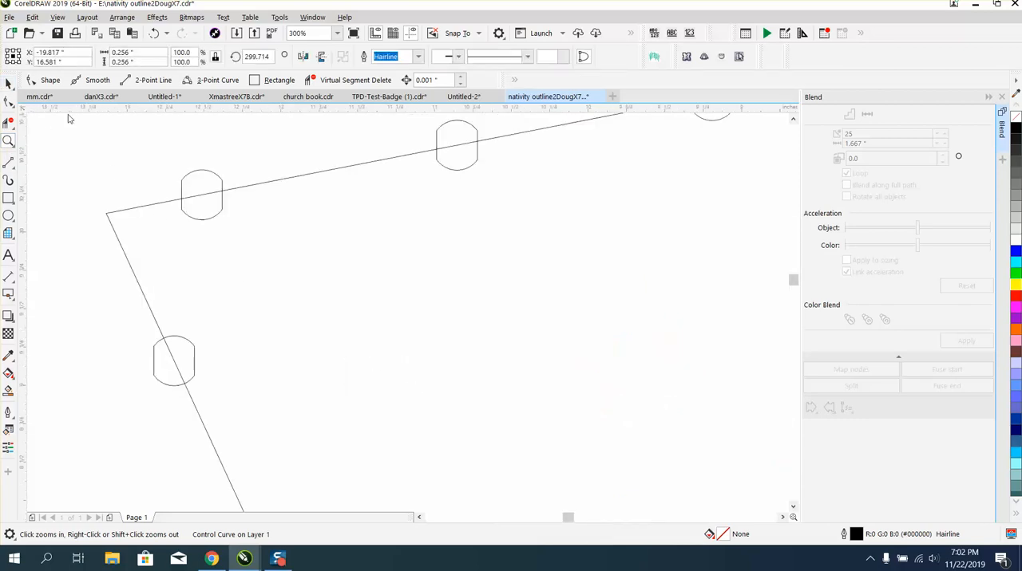
click(199, 170)
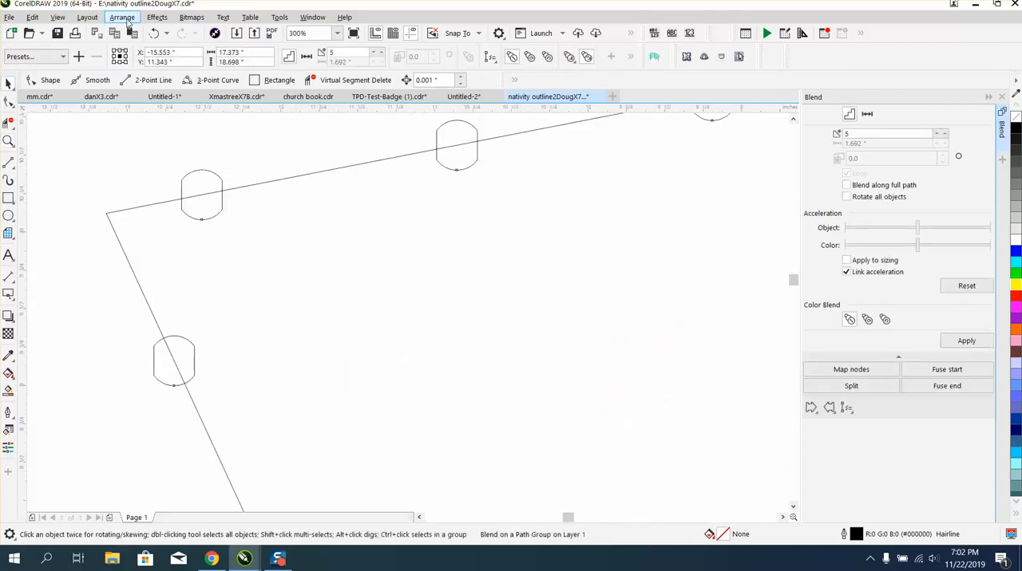
click(124, 19)
click(172, 233)
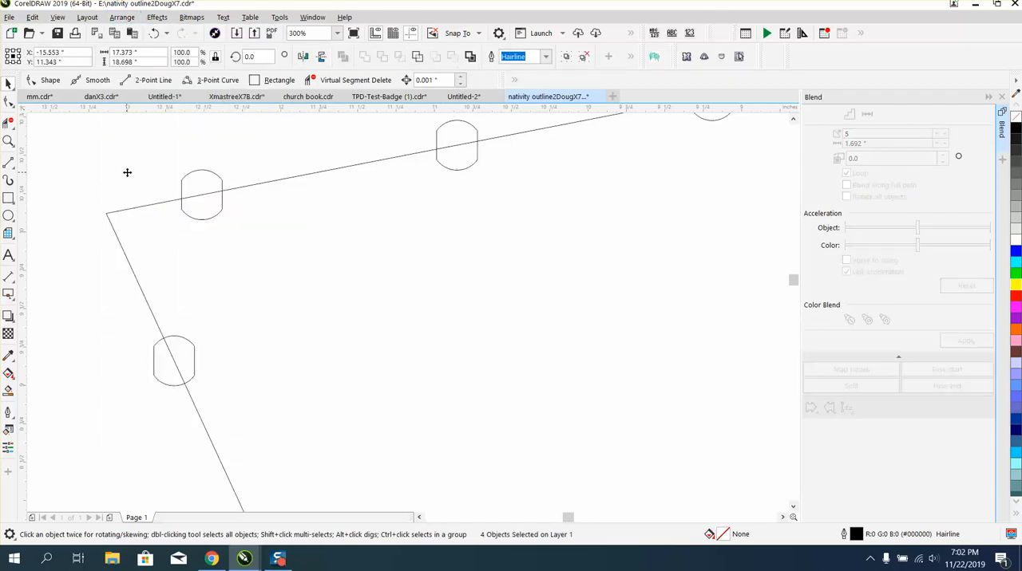
Shift the broken-apart star pieces slightly sideways to an X position of about -15.504 inches.
drag(127, 172, 134, 172)
click(185, 152)
click(185, 169)
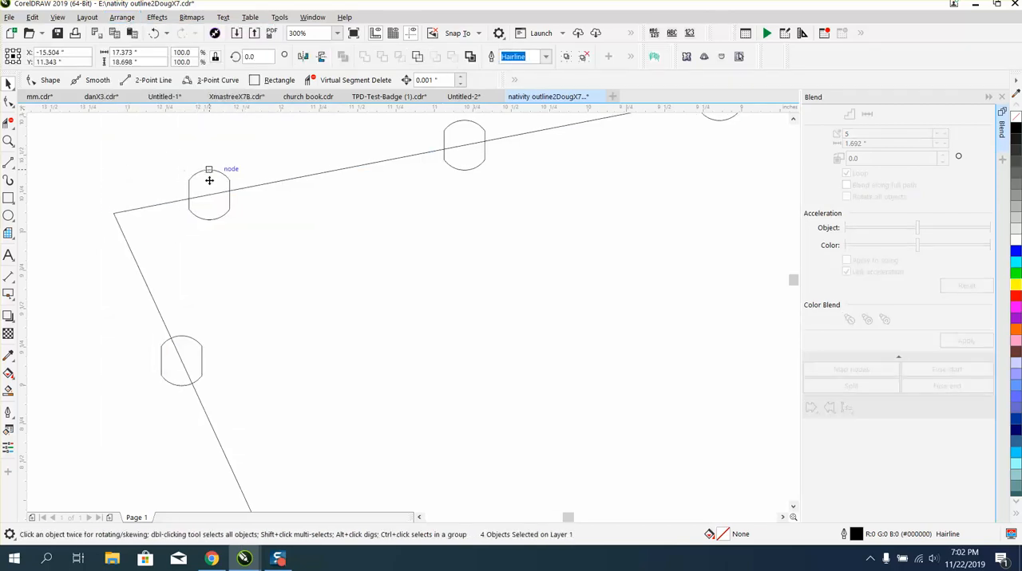
click(189, 180)
click(84, 189)
click(200, 225)
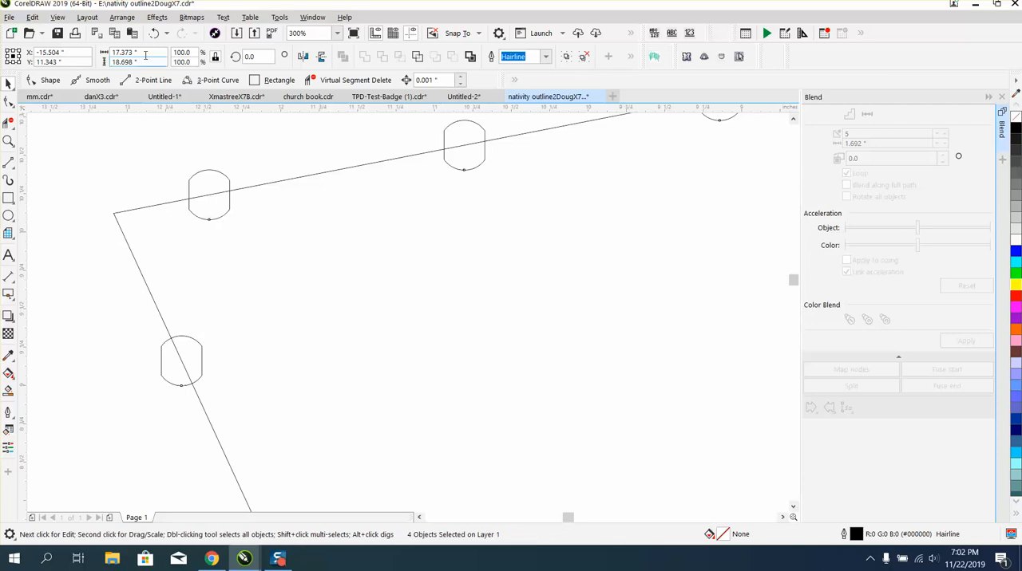
Ungroup the selected star pieces.
click(136, 18)
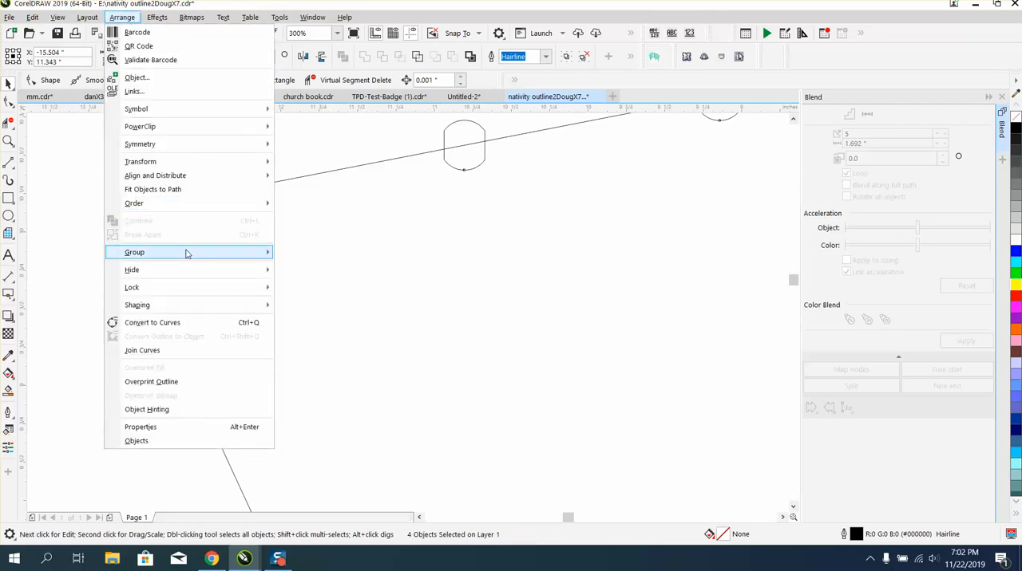
mouse_move(186, 253)
click(325, 267)
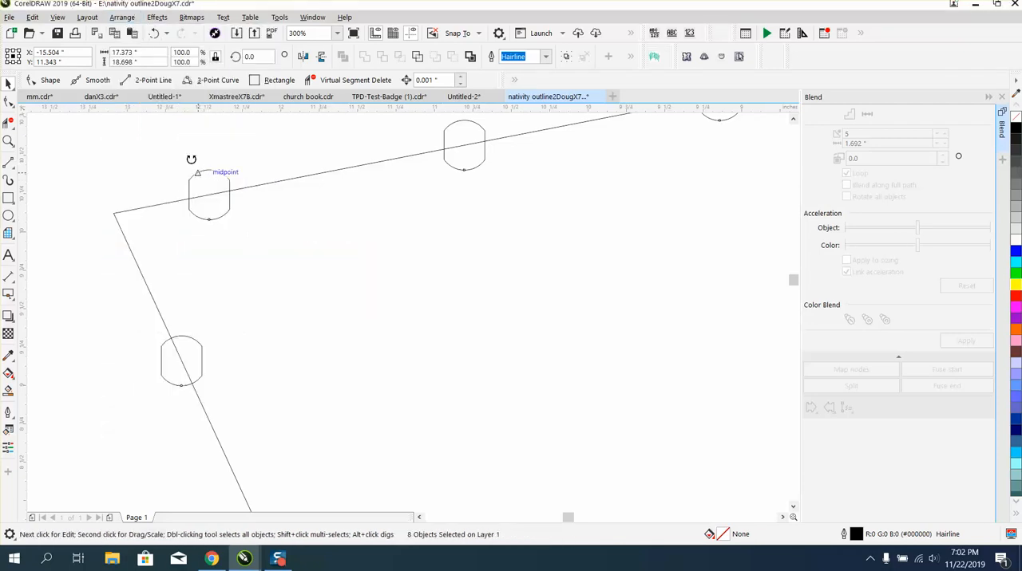
Move the ungrouped star pieces to about X -15.455, Y 11.315 inches and rotate them to about 357 degrees.
drag(189, 160, 210, 170)
drag(84, 135, 83, 138)
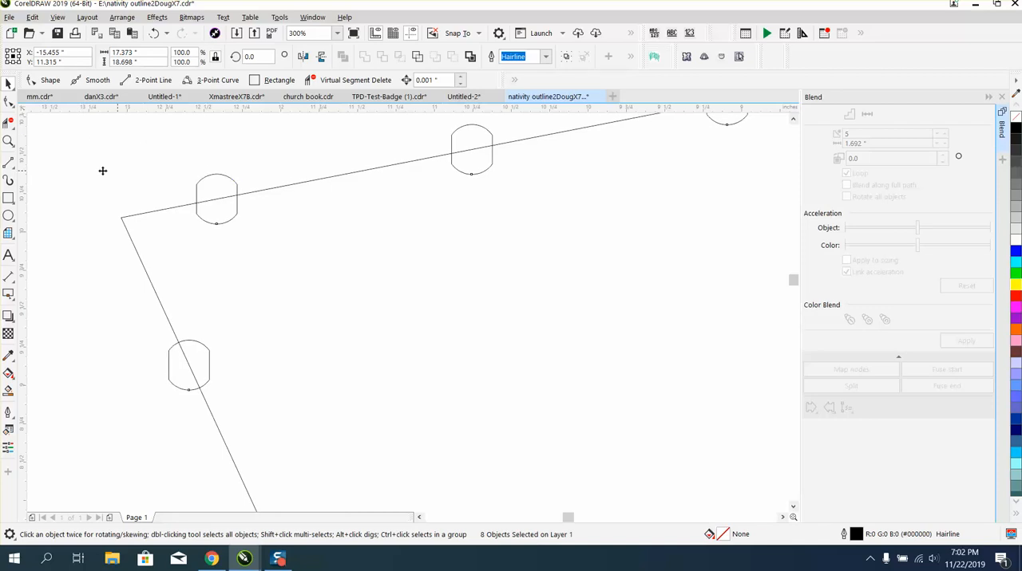
click(78, 160)
drag(202, 178, 136, 177)
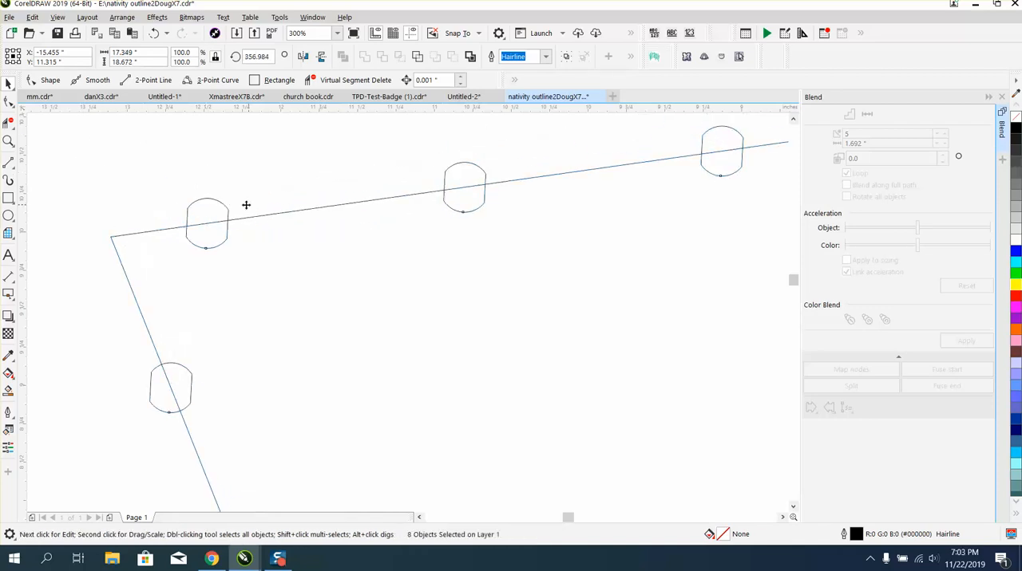
Select the whole black star with all its rounded shapes, break the objects apart and clear the selection.
scroll(267, 155, down, 6)
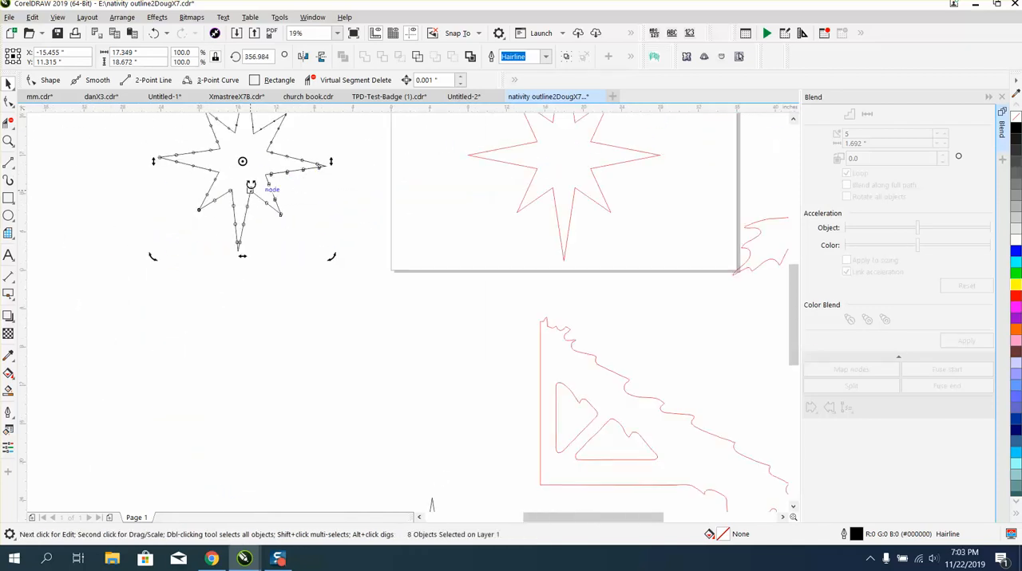
drag(182, 116, 312, 224)
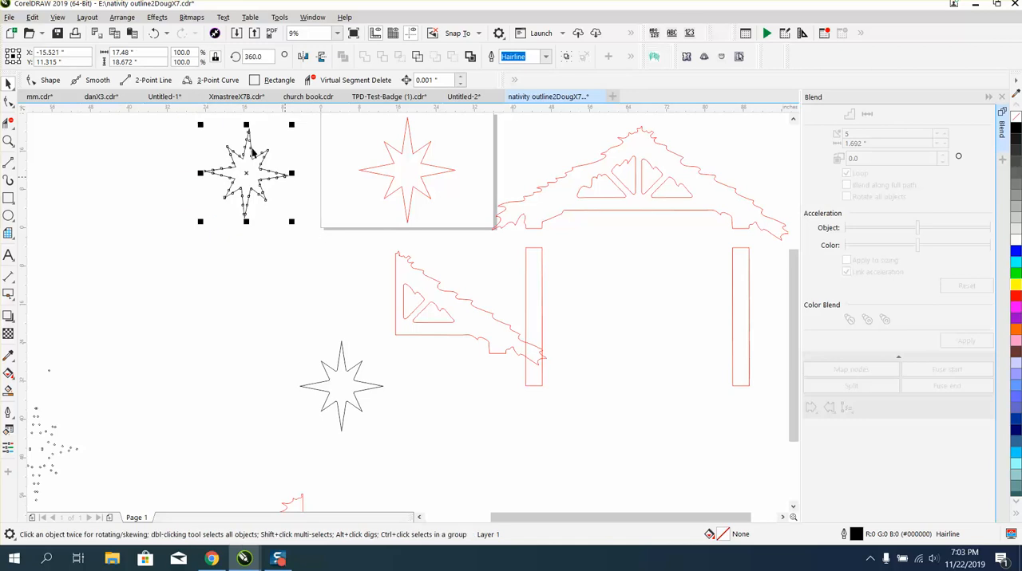
click(123, 18)
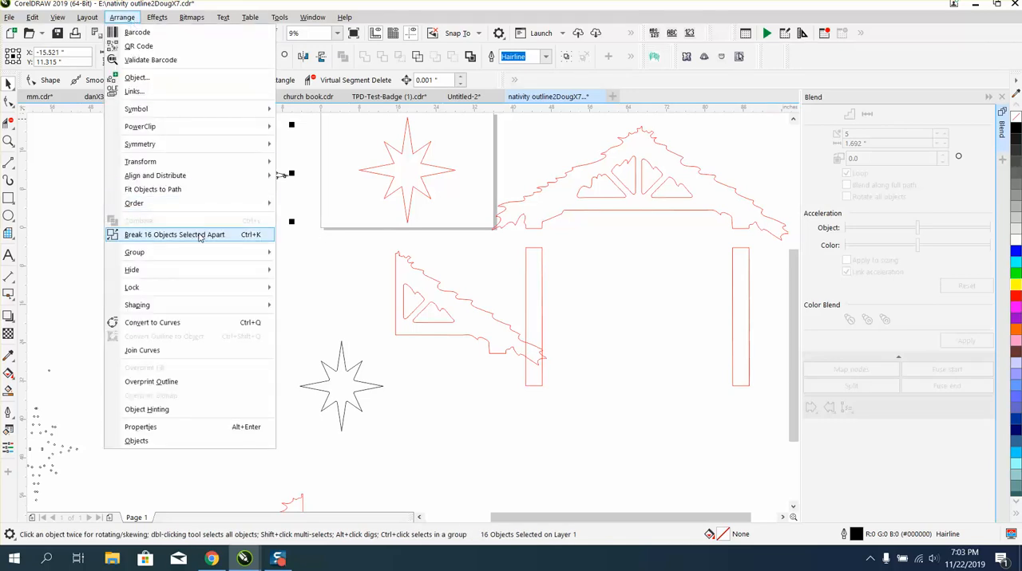
click(156, 232)
click(155, 233)
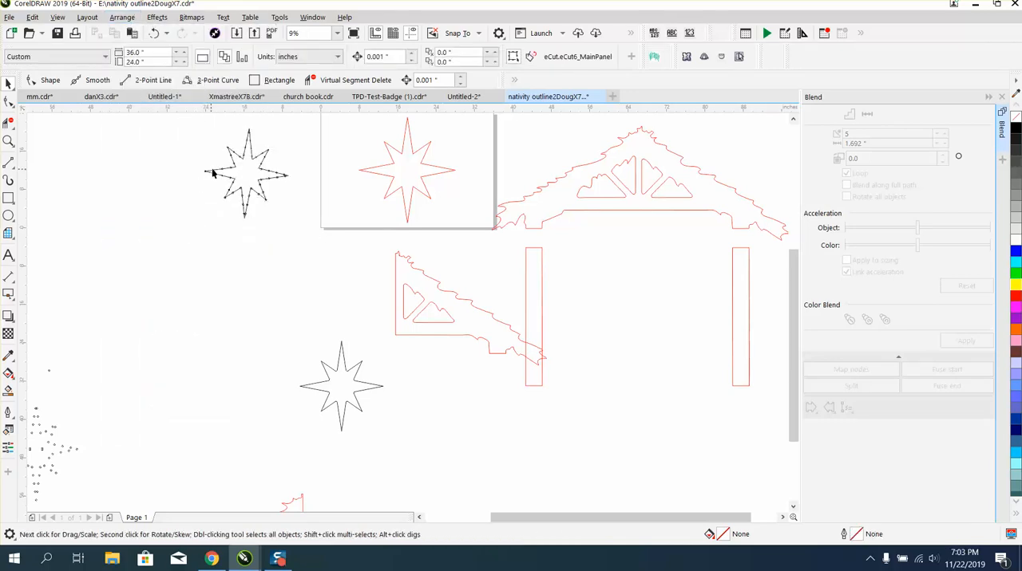
Move one rounded shape from the star's right arm off the star to about X -3.527, Y 7.707 inches.
click(8, 142)
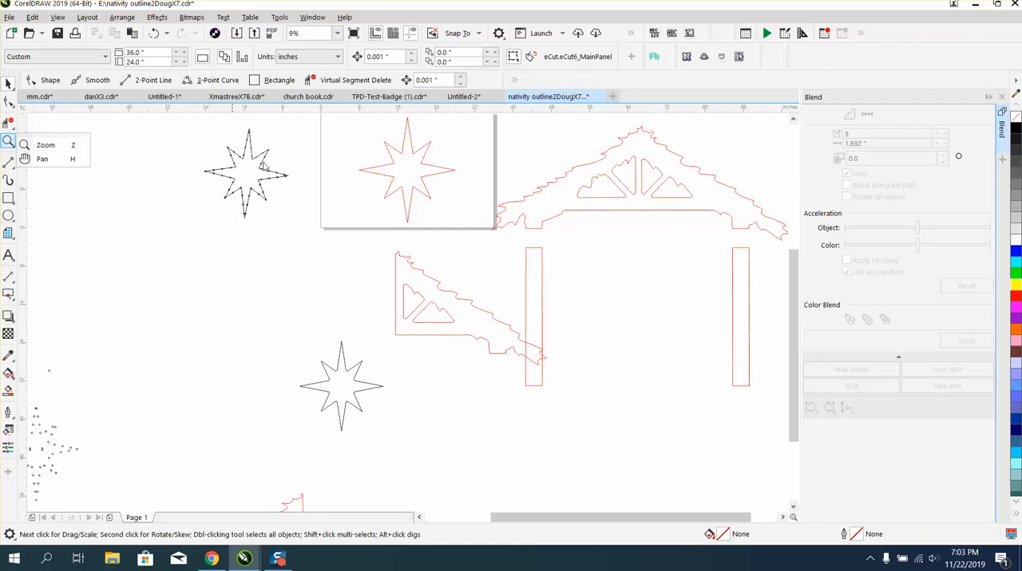
click(68, 148)
drag(206, 159, 318, 228)
key(space)
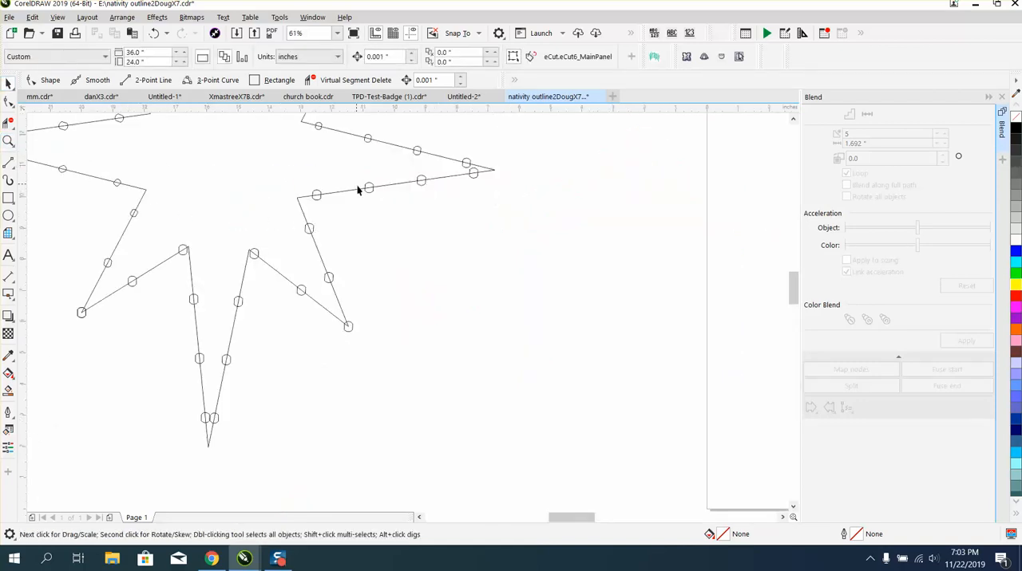
drag(369, 195, 597, 271)
scroll(597, 273, down, 6)
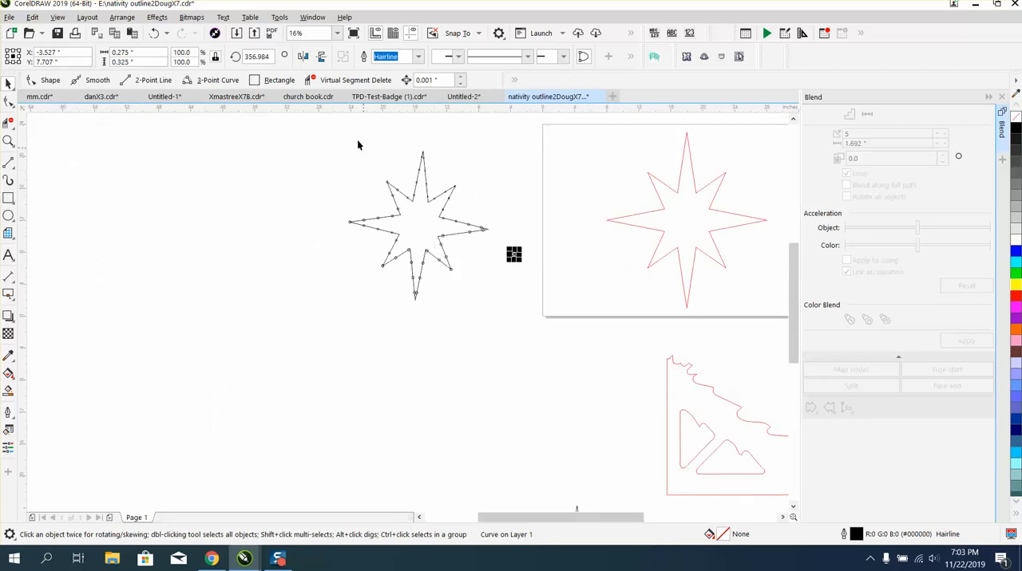
Delete the black star outline and all rounded shapes along it, keeping only the loose rounded shape beside the page.
drag(357, 141, 495, 301)
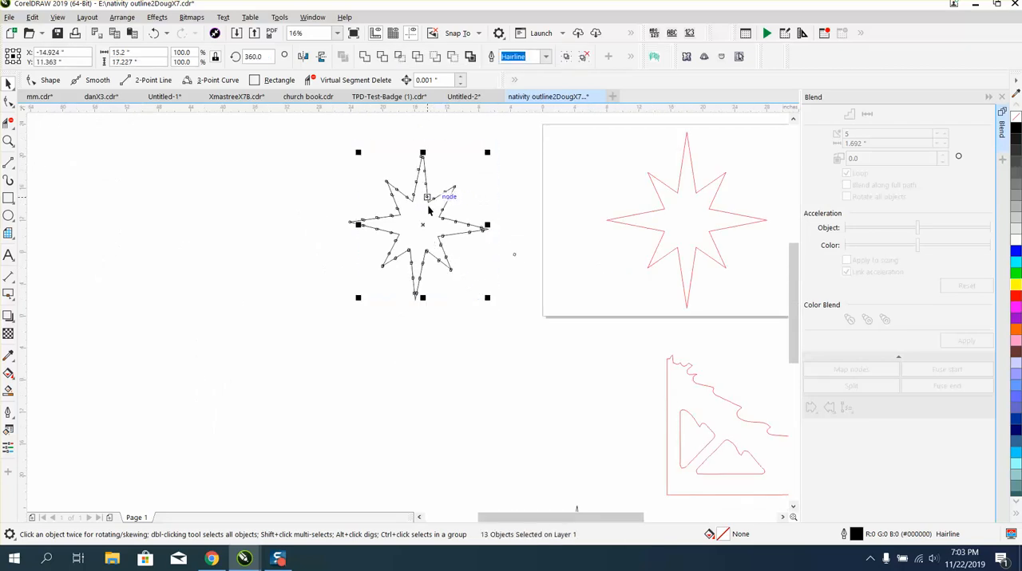
key(Escape)
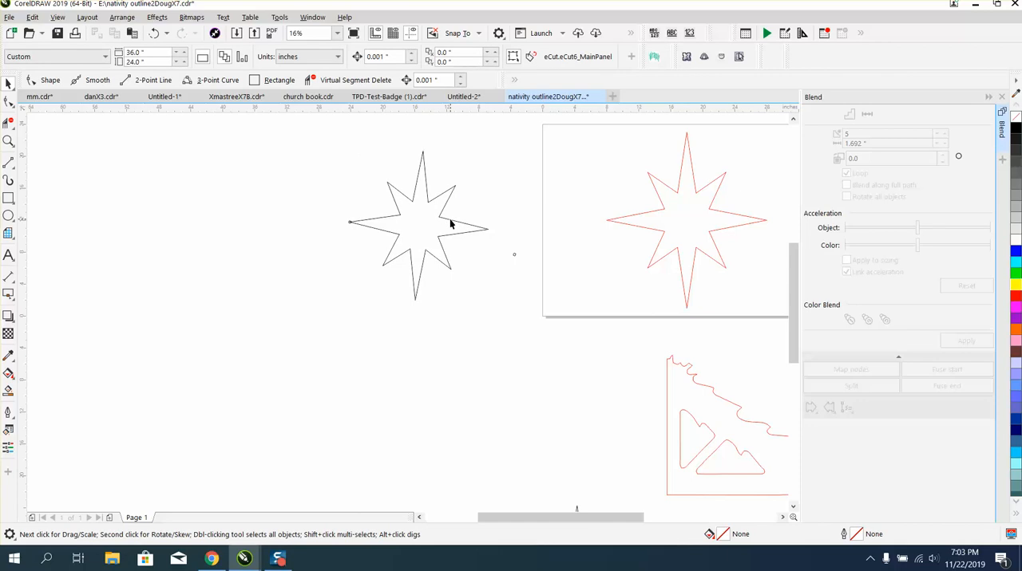
click(450, 220)
key(Delete)
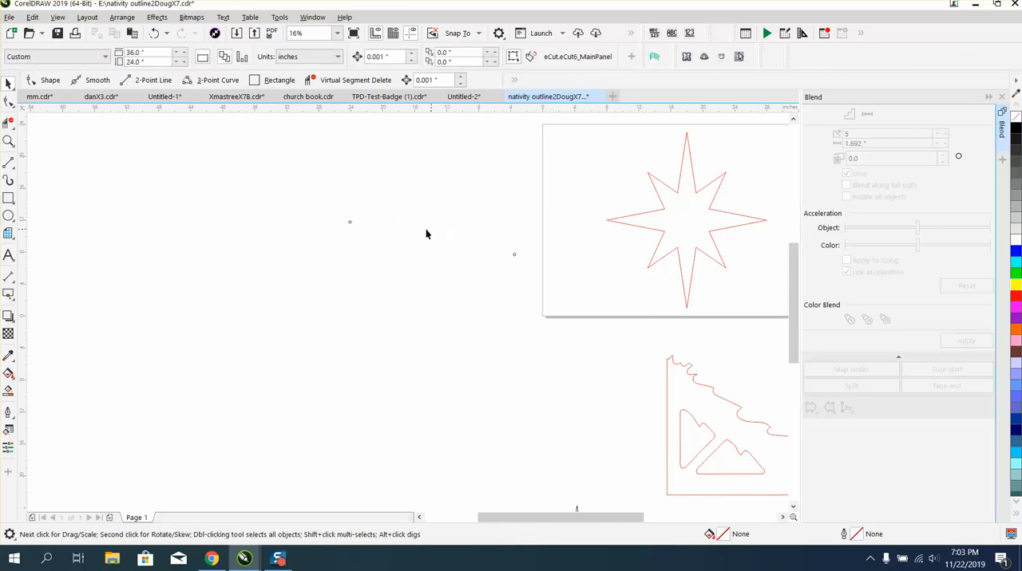
click(351, 221)
key(Delete)
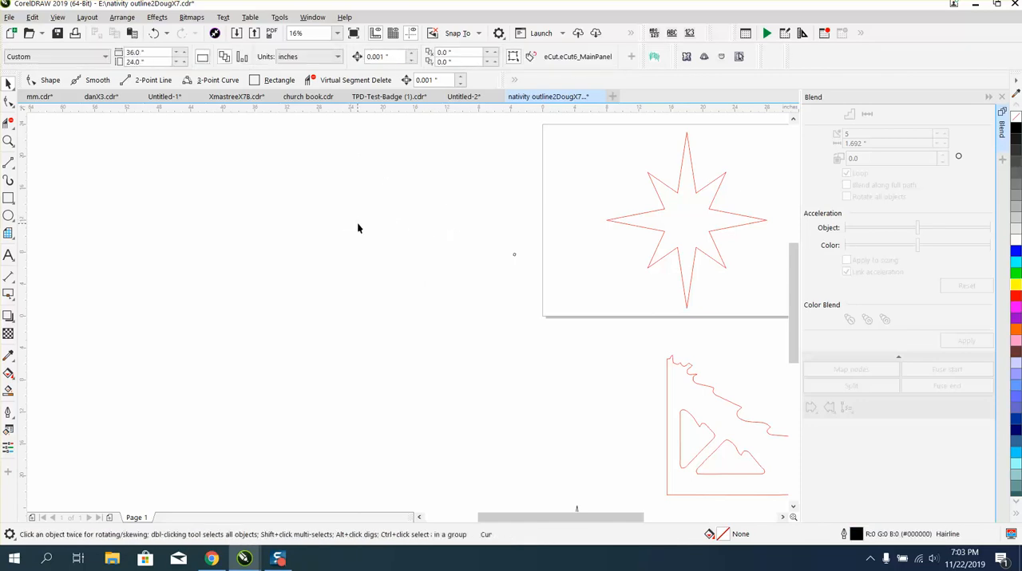
Apply a one-step inside contour with a 0.25 inch offset to the red star.
click(660, 225)
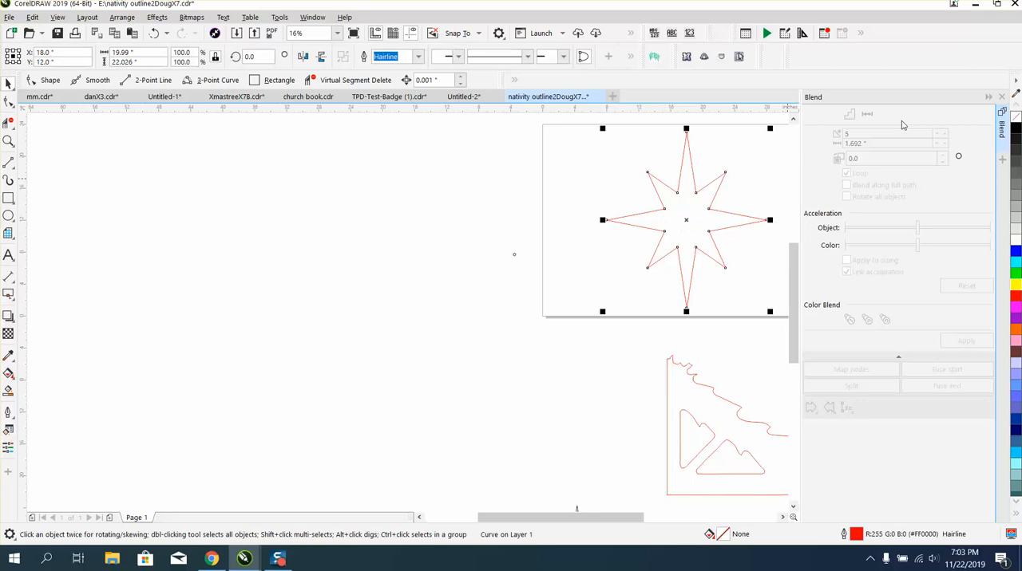
click(1003, 97)
click(122, 17)
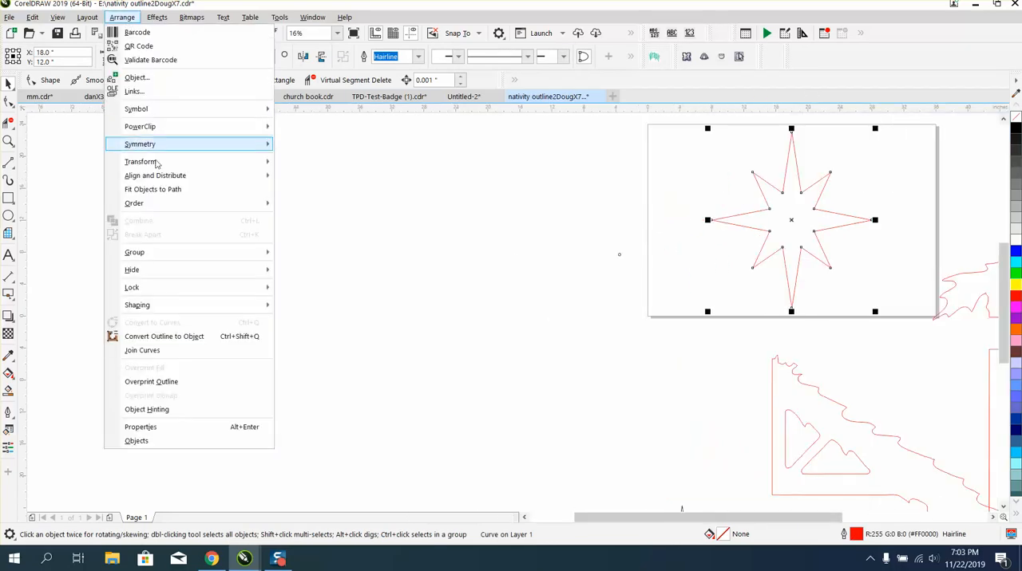
mouse_move(158, 17)
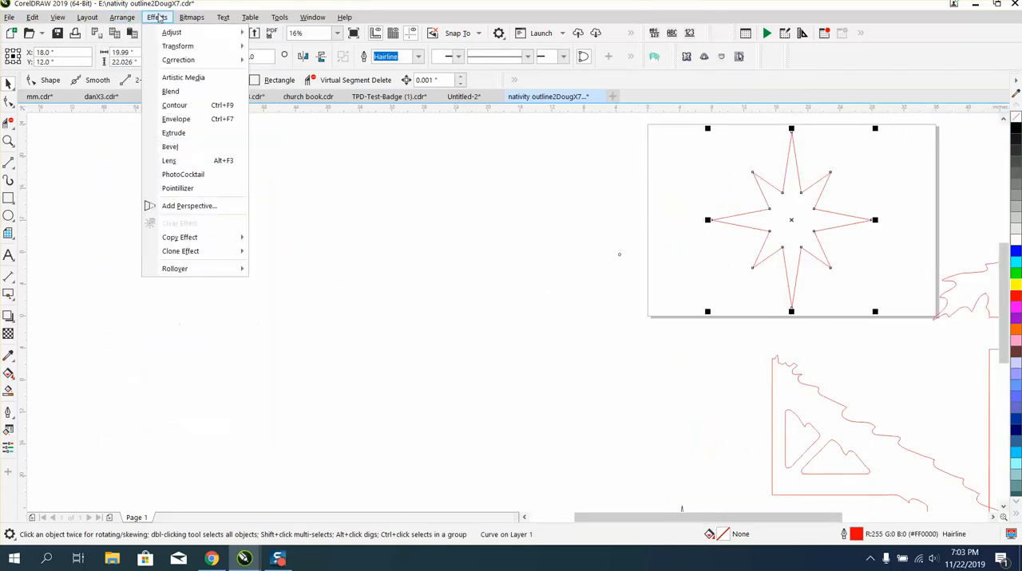
click(171, 104)
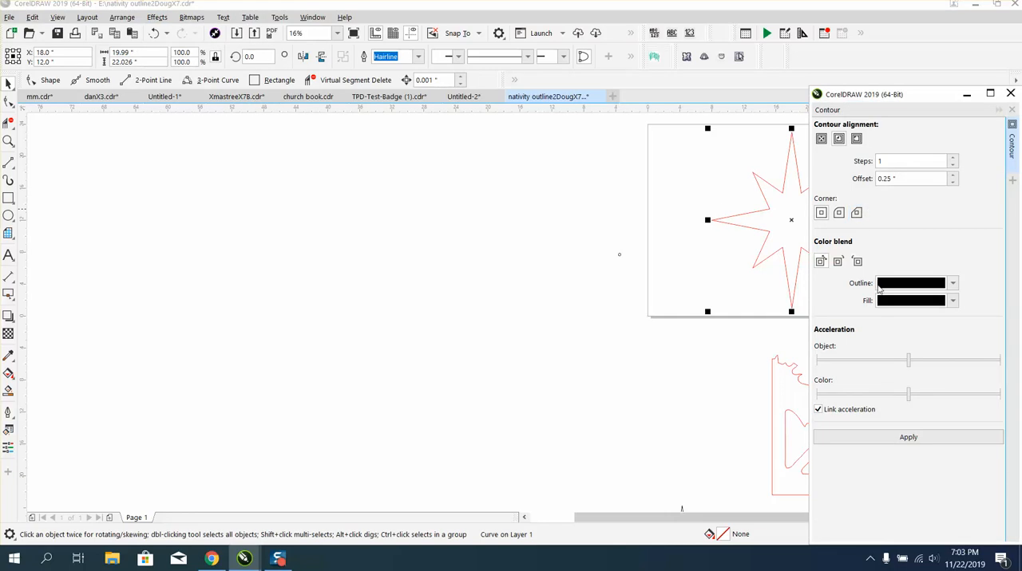
click(910, 437)
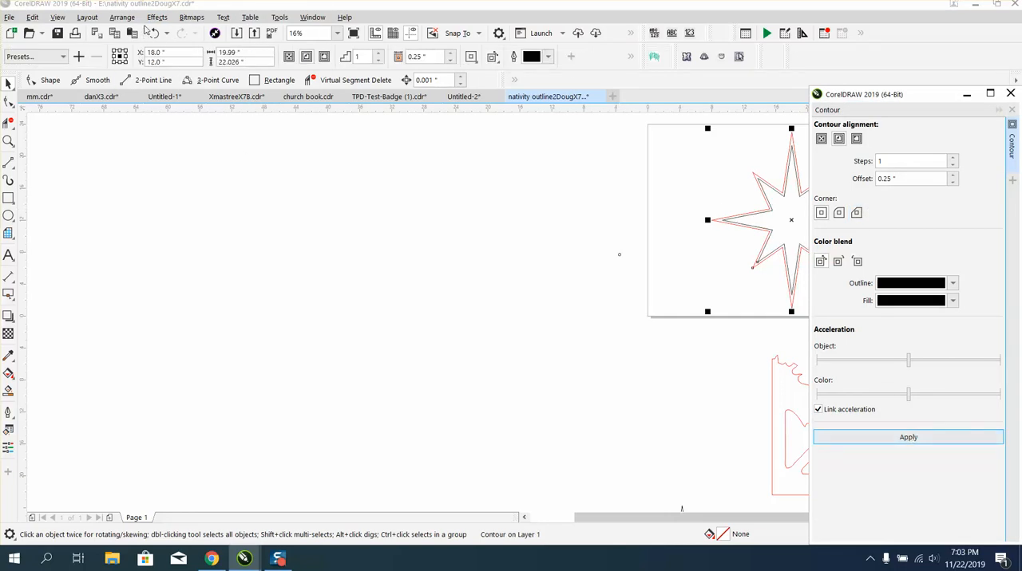
Break the contour apart and move the inner star outline off the page to about X -29.8, Y 10.7 inches.
click(123, 17)
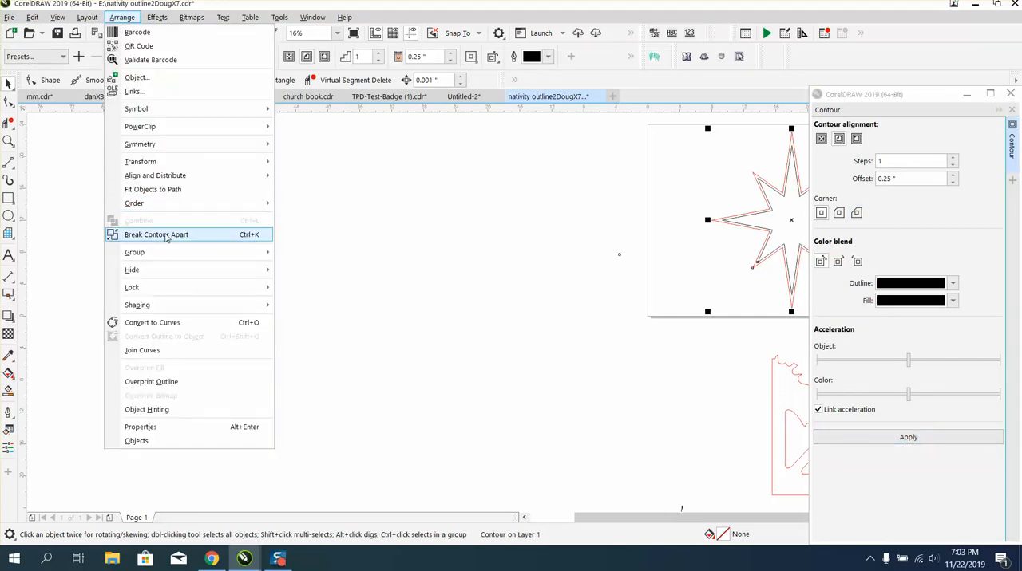
click(166, 235)
drag(721, 221, 392, 228)
Move the loose rounded shape to about X -16.477, Y 12.259 inches and set its rotation to 0 degrees.
drag(620, 256, 546, 241)
key(z)
drag(365, 206, 497, 266)
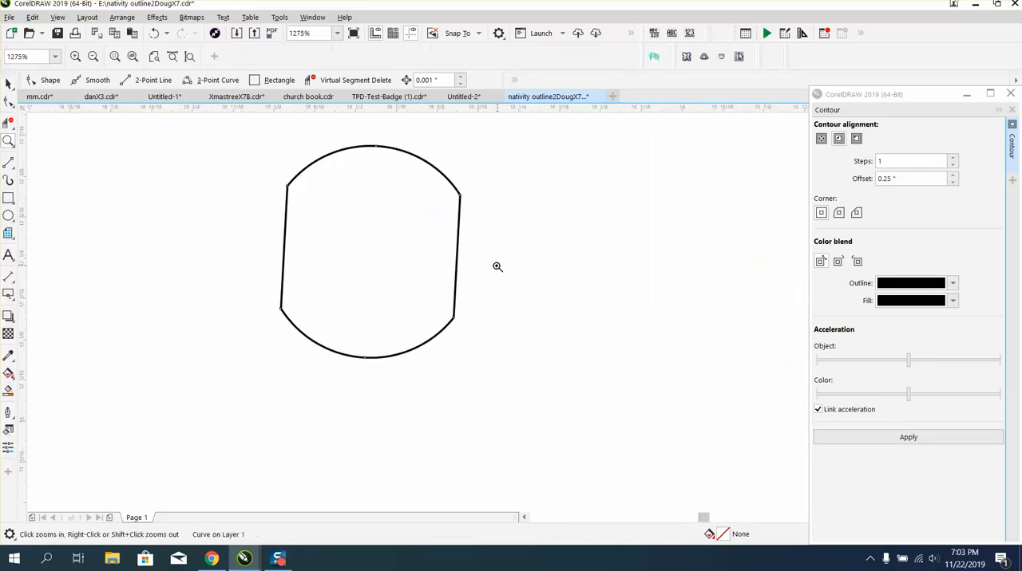
click(8, 83)
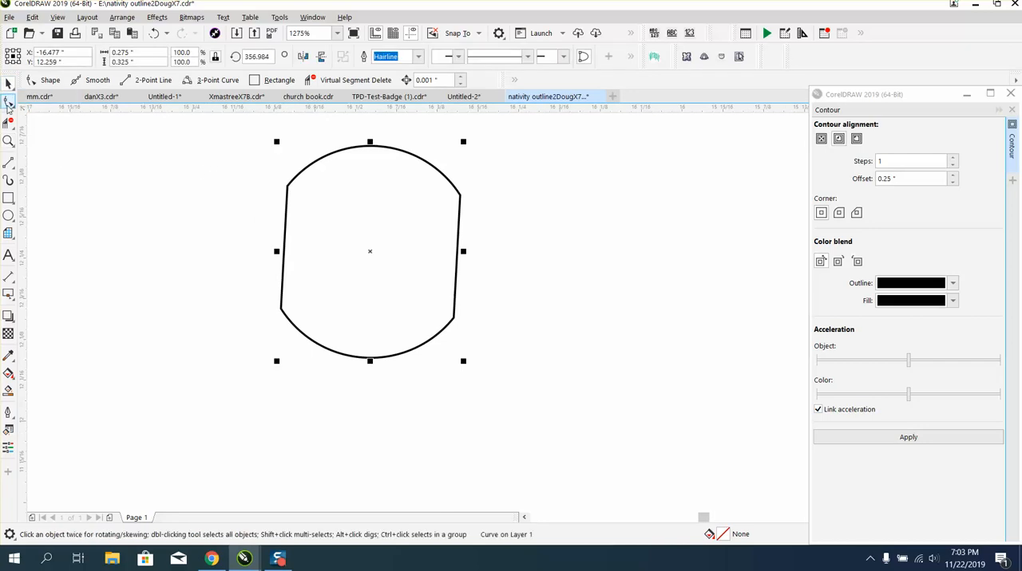
click(8, 101)
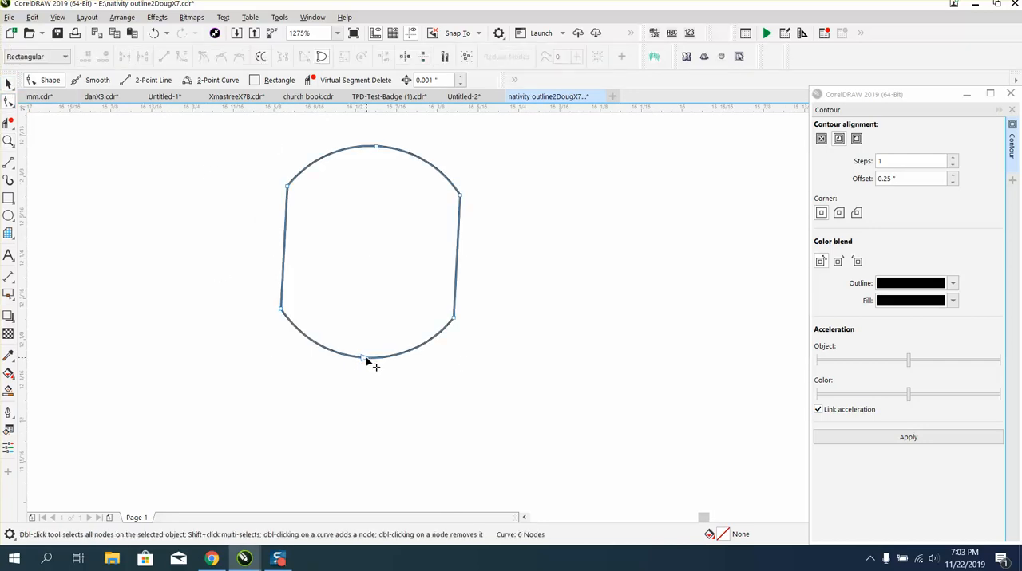
click(8, 83)
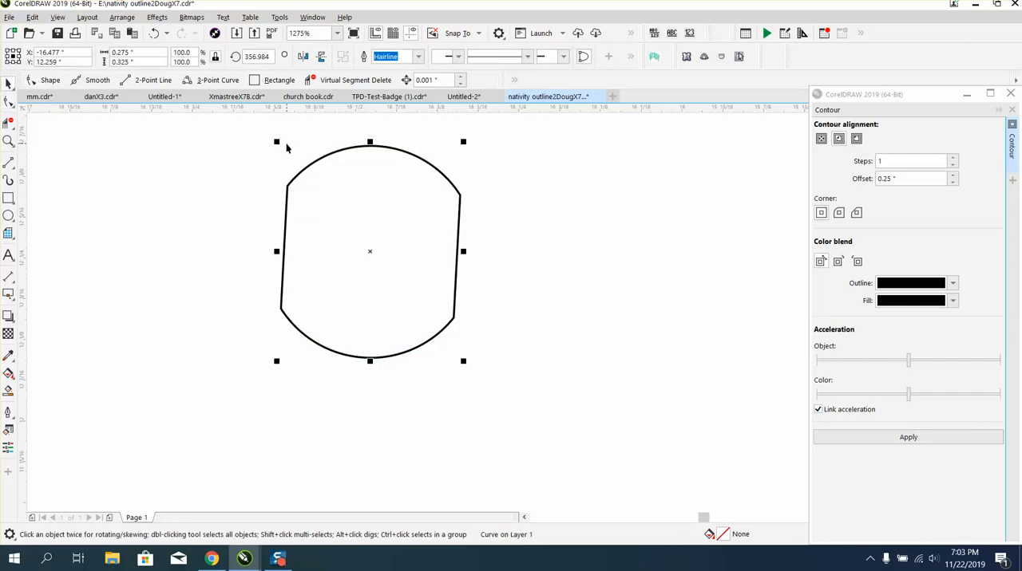
double_click(247, 56)
text(0)
key(Return)
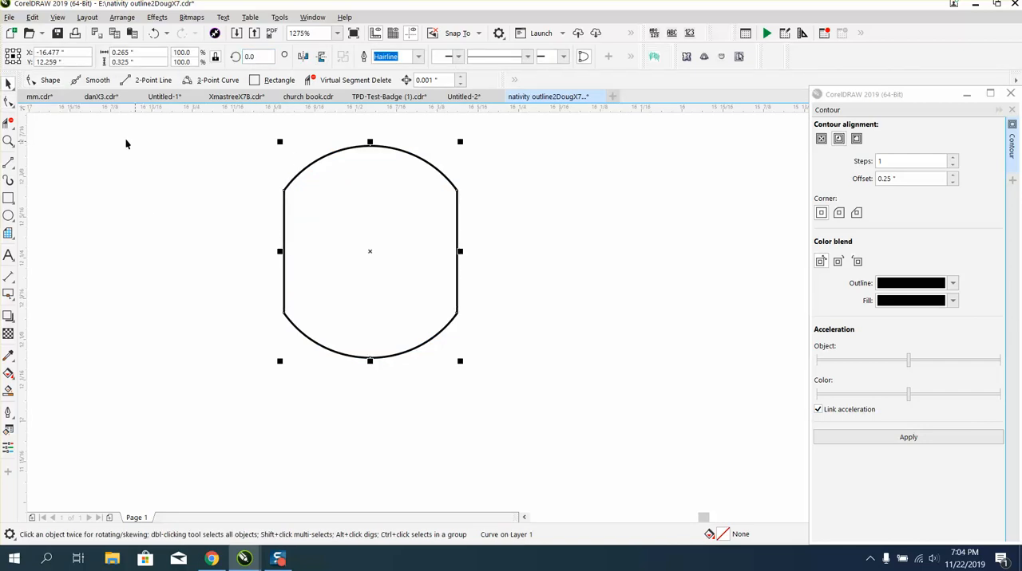
Inspect the rounded shape's nodes and place a copy of it at about X -15.523, Y 12.249 inches.
click(11, 103)
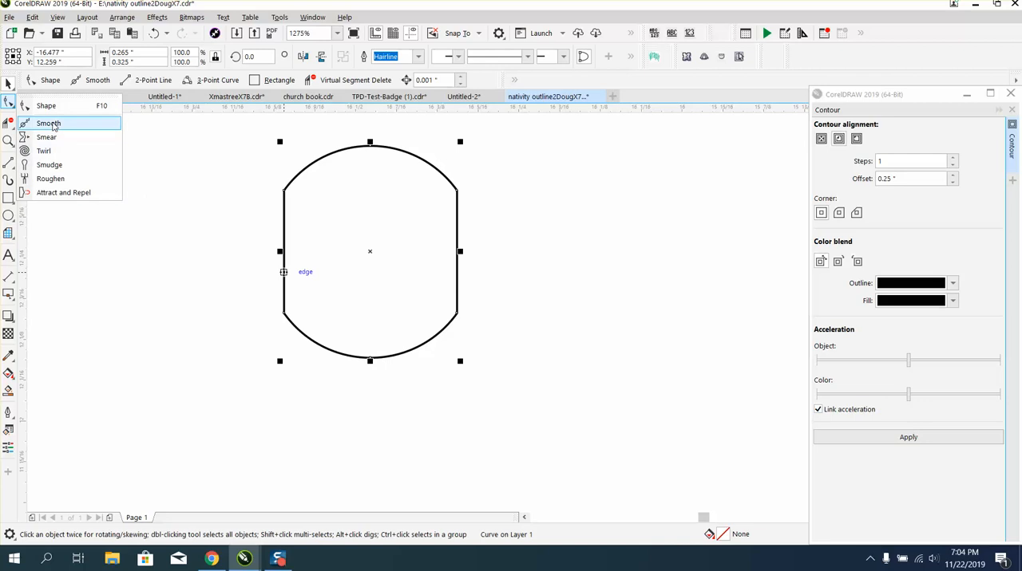
click(48, 106)
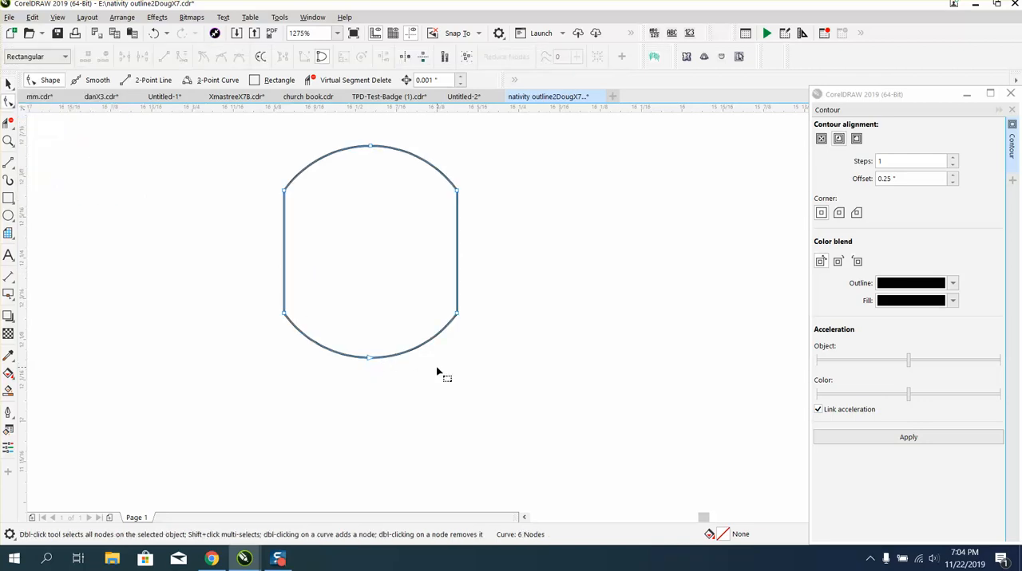
scroll(111, 176, down, 3)
click(10, 86)
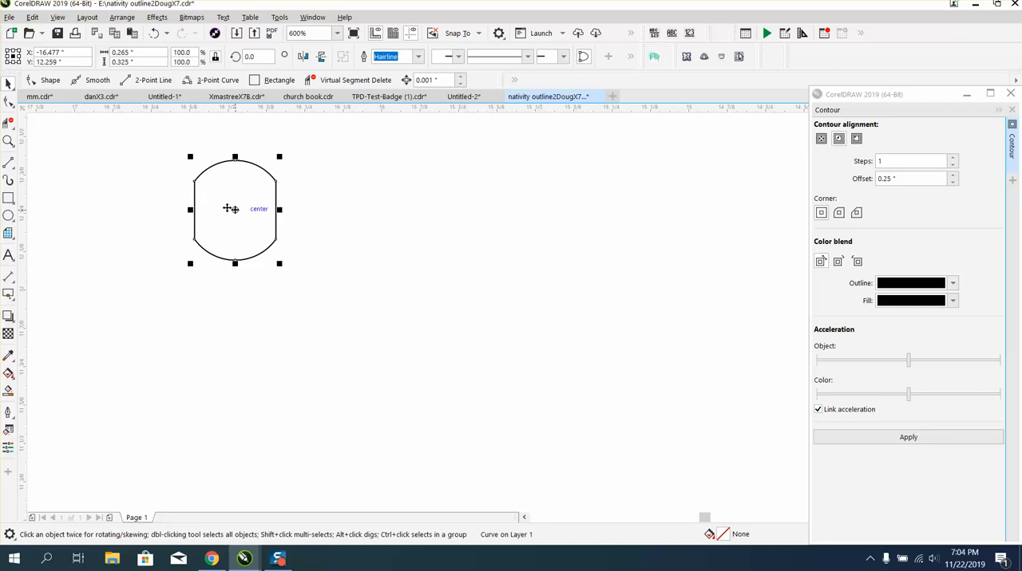
drag(230, 210, 528, 214)
click(159, 152)
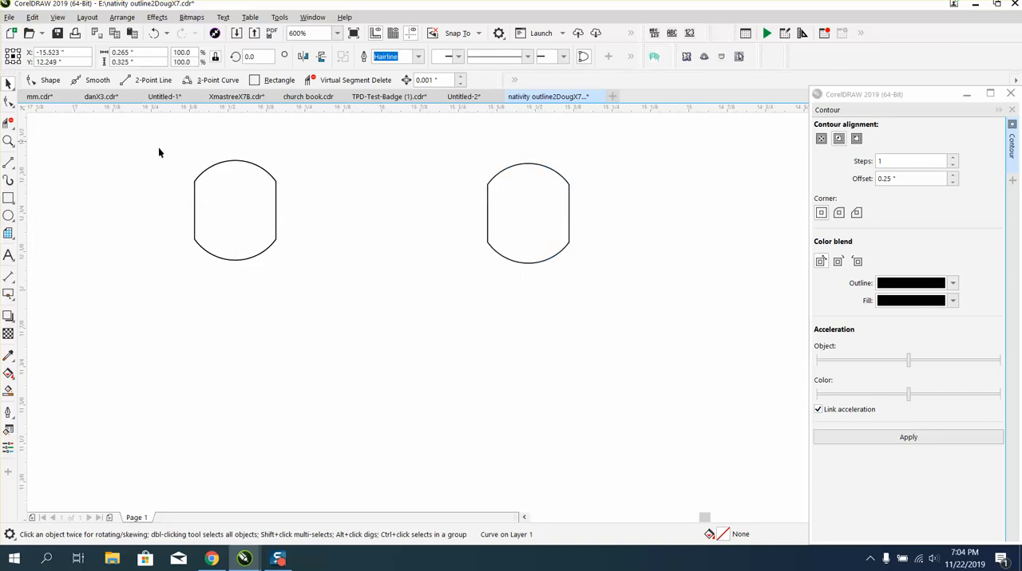
Blend the two rounded shapes with 48 steps.
drag(656, 306, 657, 306)
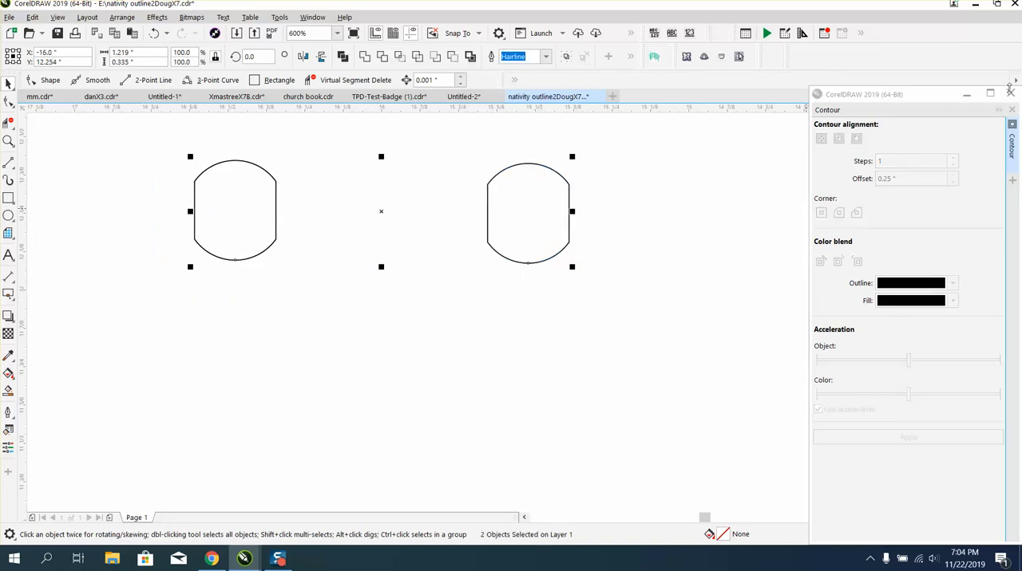
click(1009, 87)
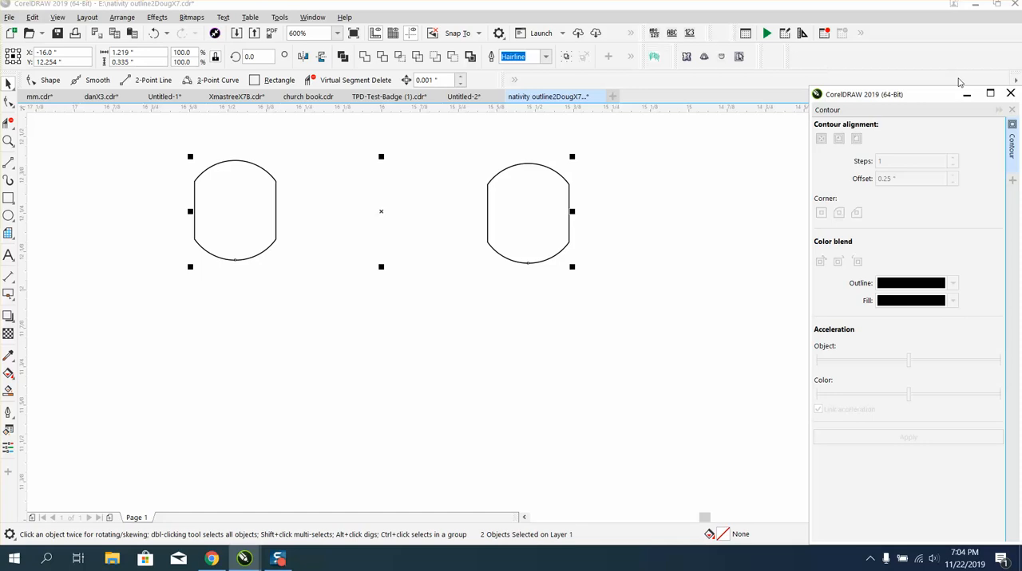
click(1009, 93)
click(156, 16)
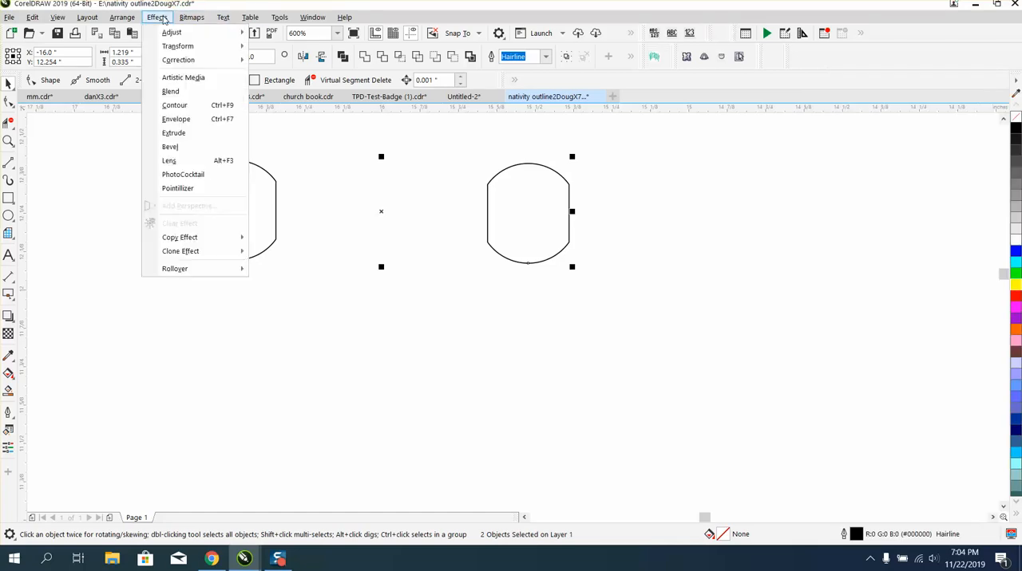
click(173, 92)
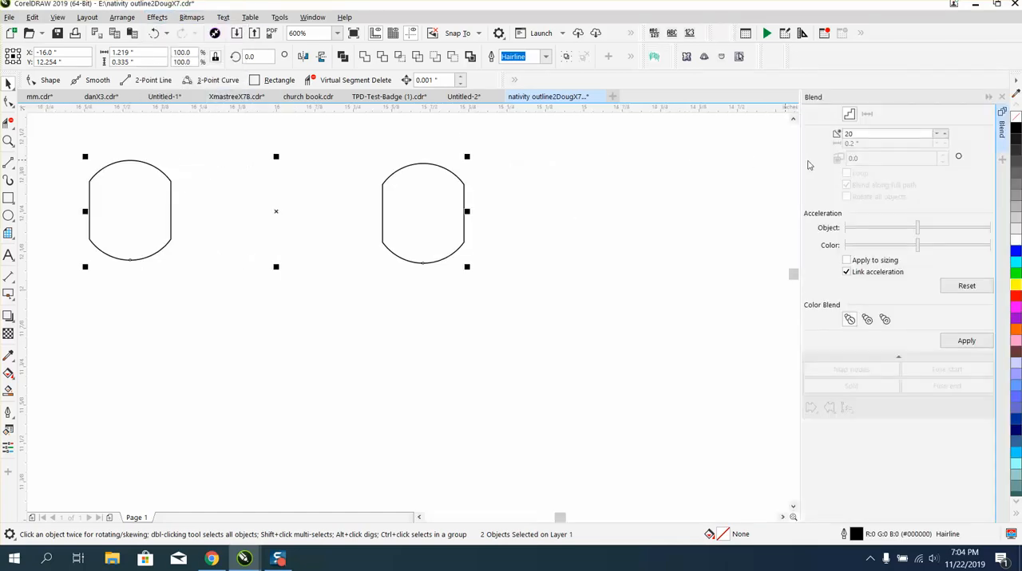
drag(857, 134, 822, 137)
text(48)
click(965, 341)
Attach the blend to the black star outline as its path and distribute the shapes along the full path.
scroll(611, 280, down, 3)
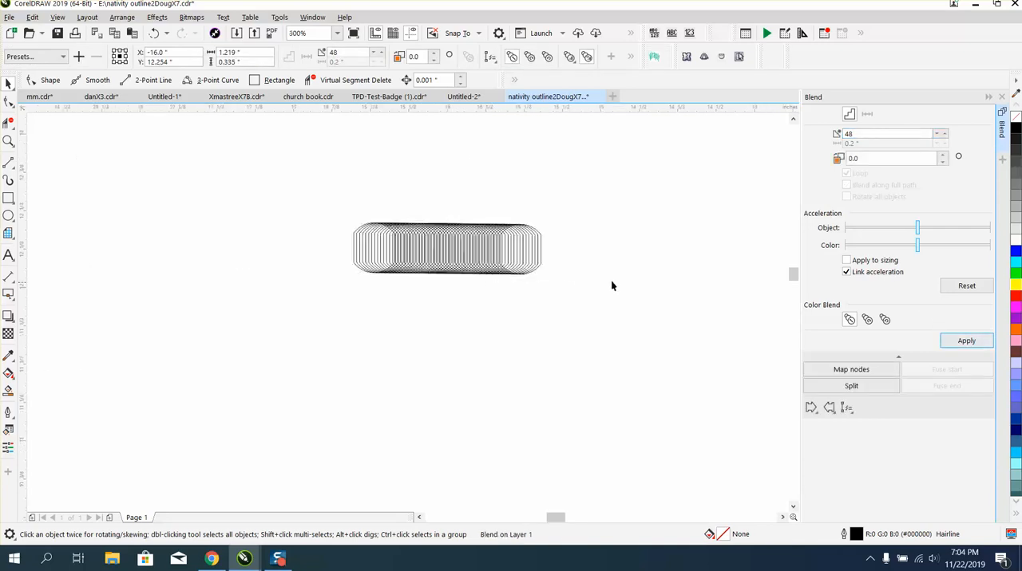
scroll(608, 292, down, 1)
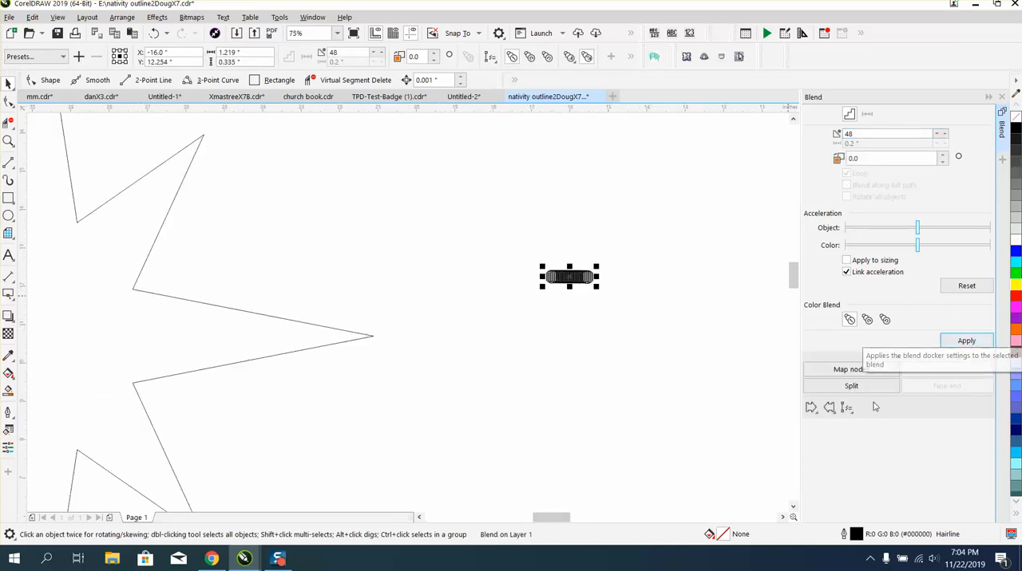
click(846, 409)
click(870, 424)
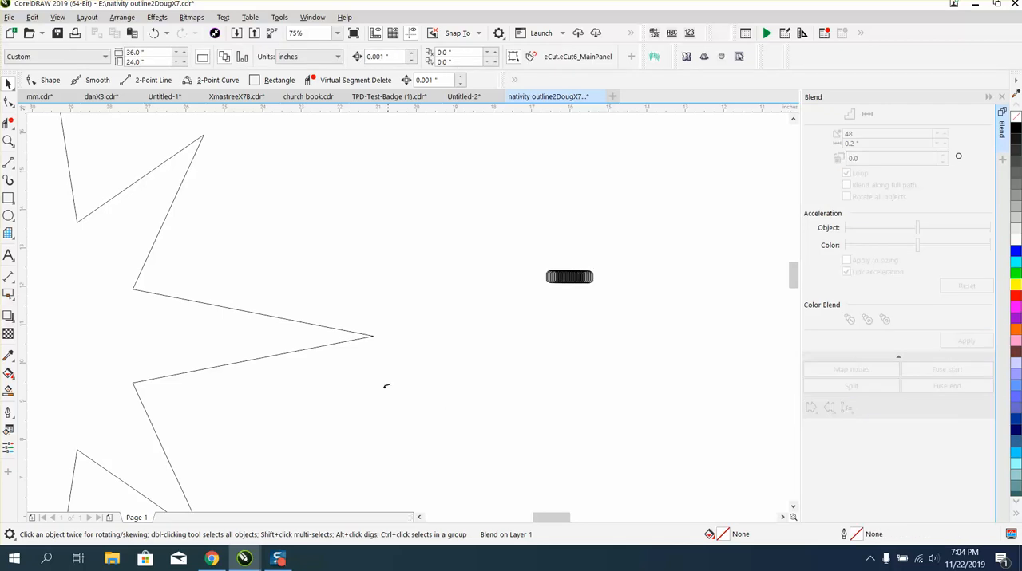
click(350, 330)
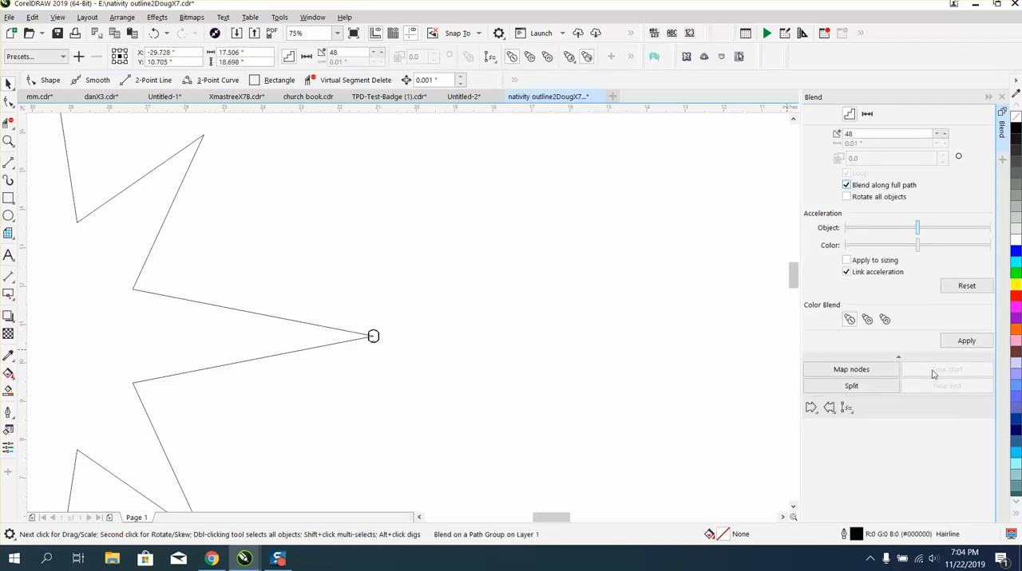
click(962, 341)
Split the blend at the rounded shape nearest the right arm's tip and move that shape onto the tip.
scroll(453, 296, down, 2)
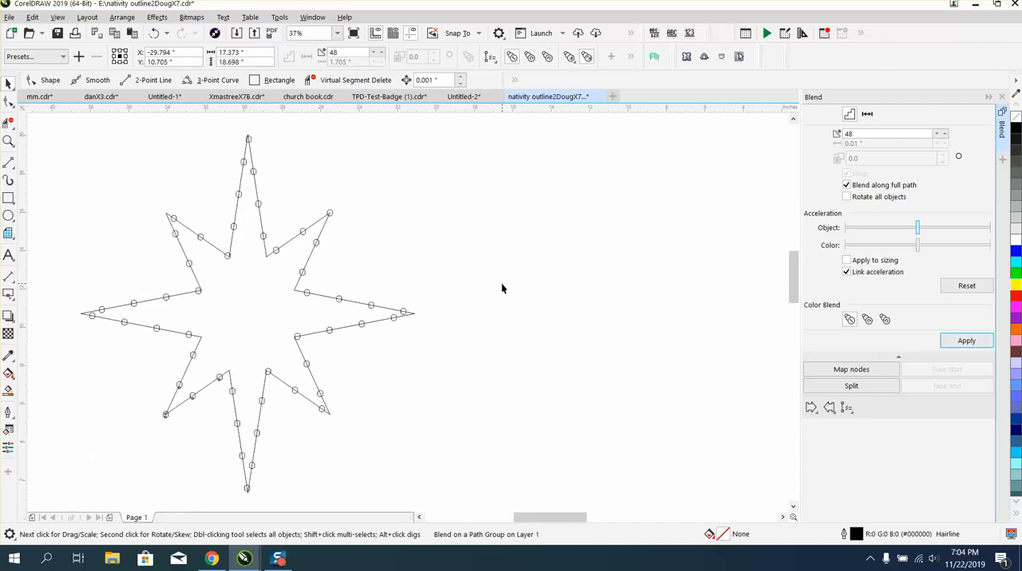
scroll(501, 289, down, 2)
click(8, 141)
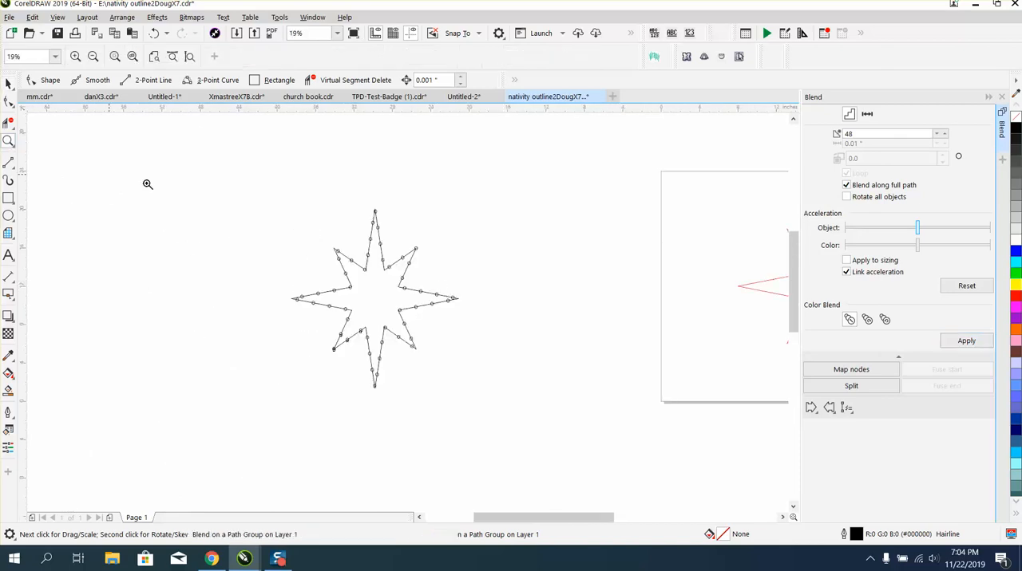
drag(512, 332, 511, 332)
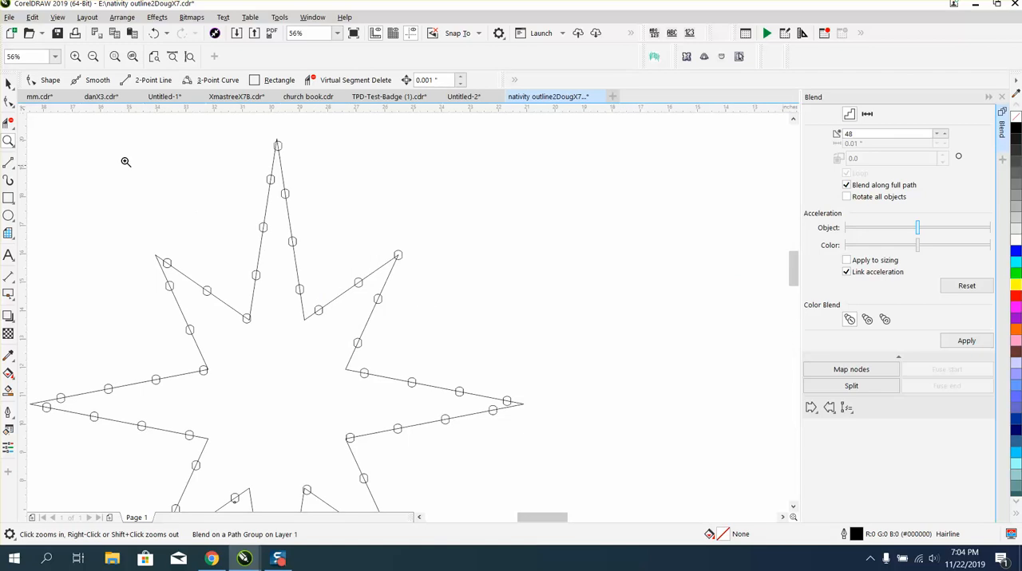
click(10, 85)
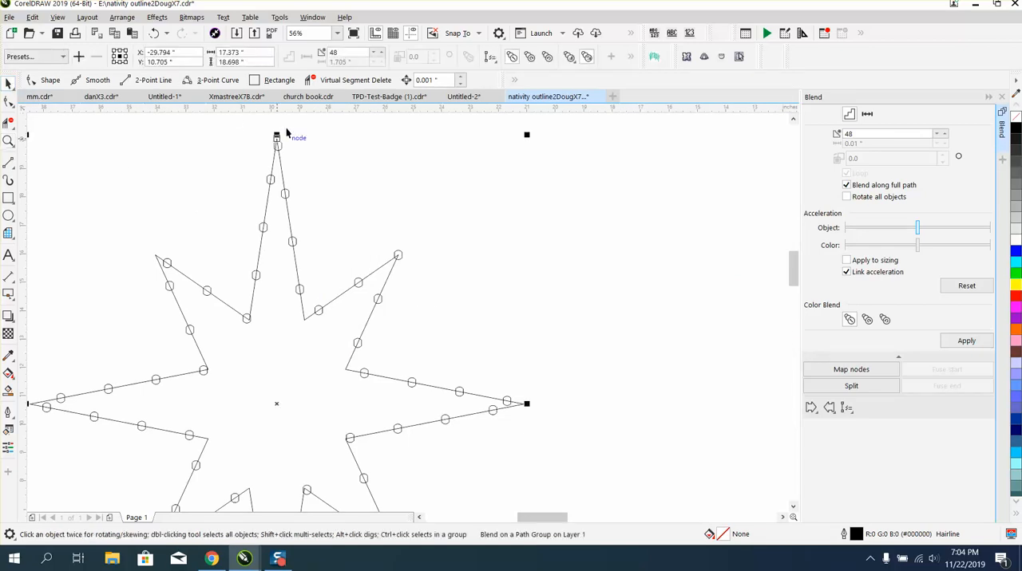
click(852, 388)
click(508, 400)
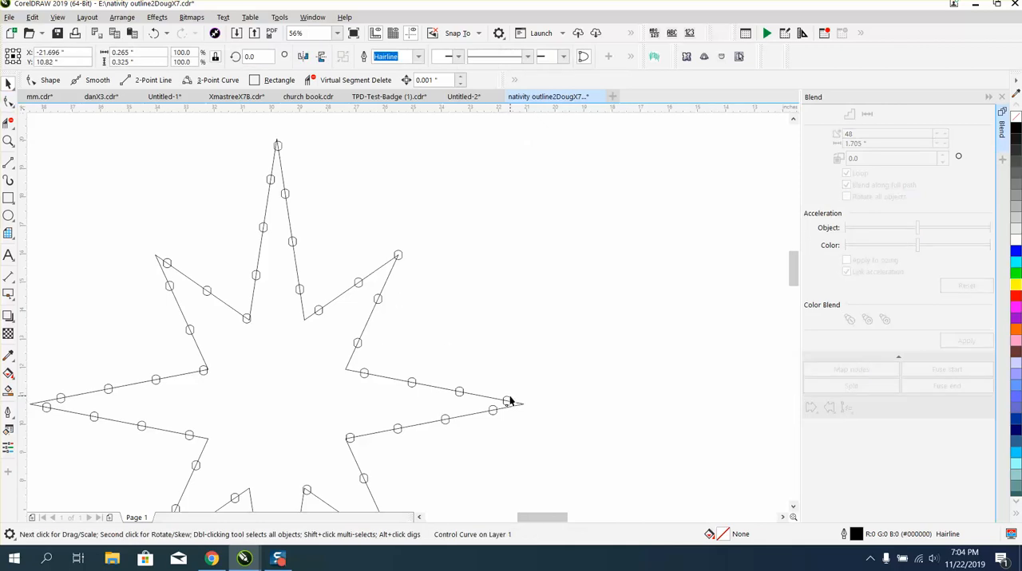
drag(507, 400, 522, 404)
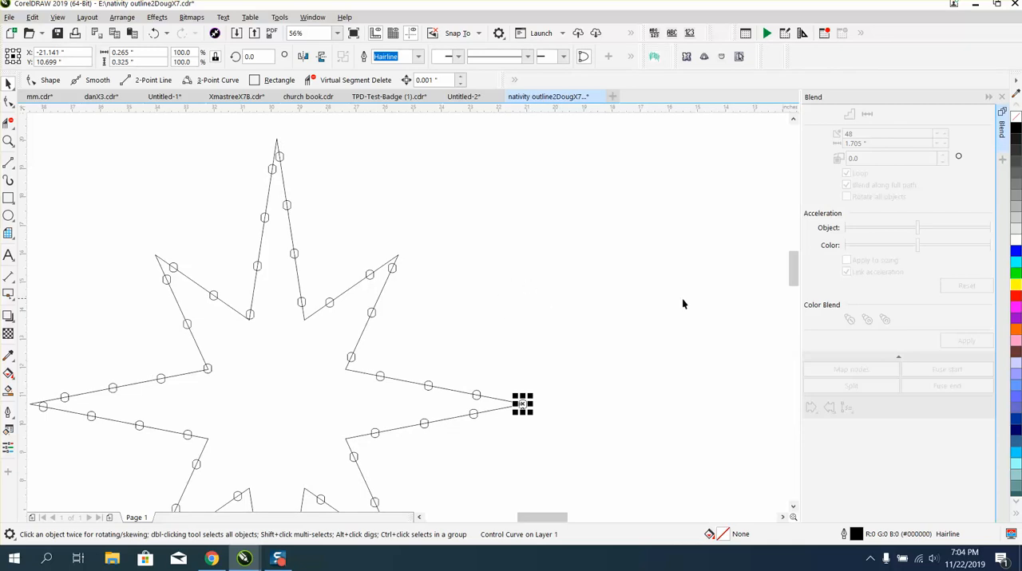
Split the blend at the rounded shape nearest the star's top tip and move that shape onto the tip.
click(372, 159)
click(281, 158)
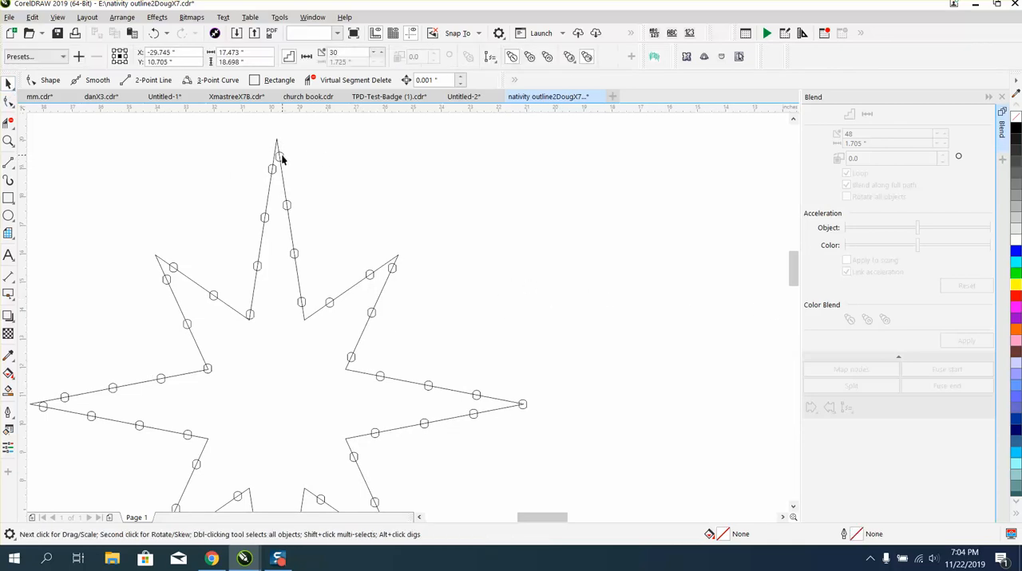
click(851, 386)
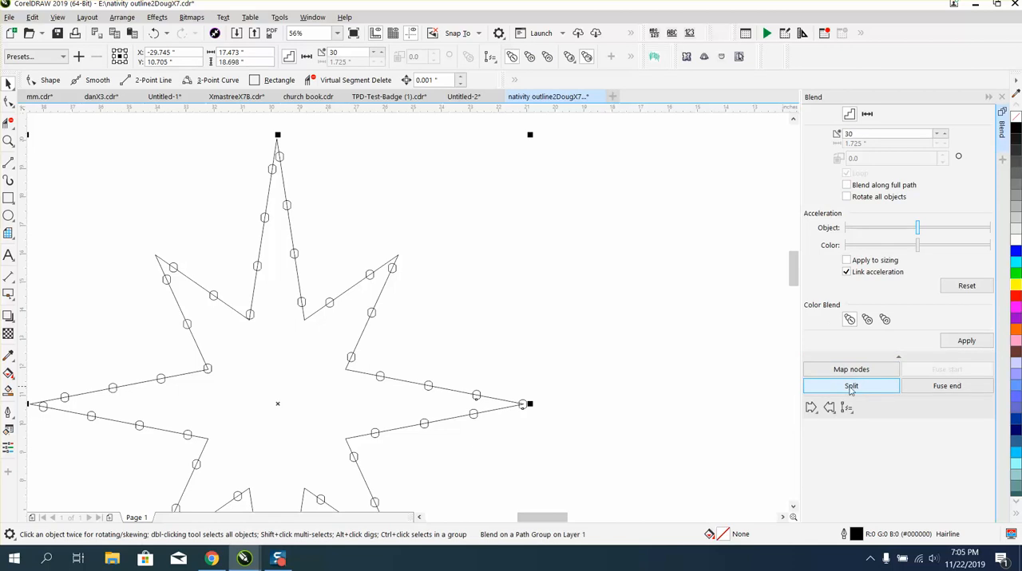
click(283, 153)
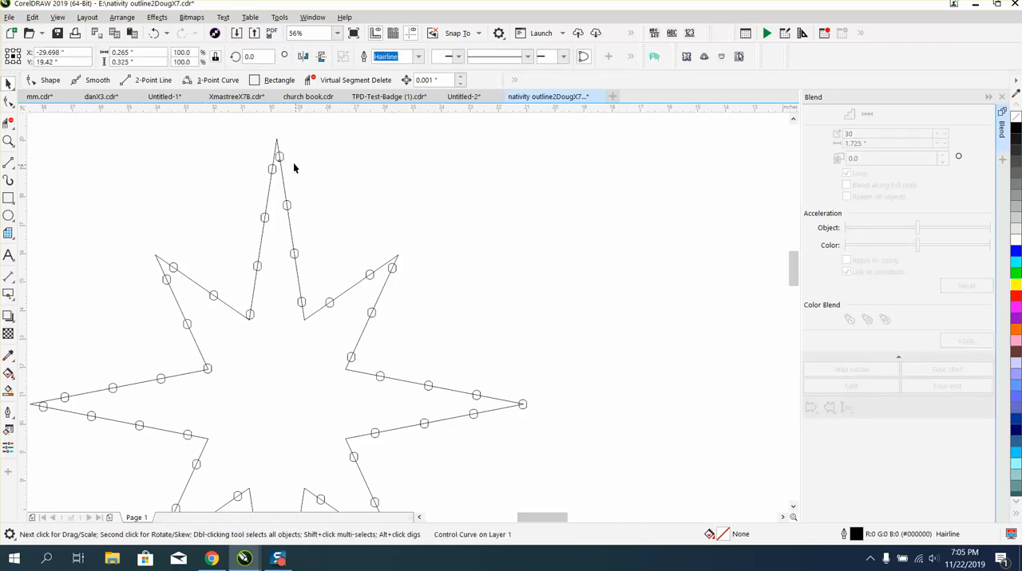
drag(281, 162, 276, 140)
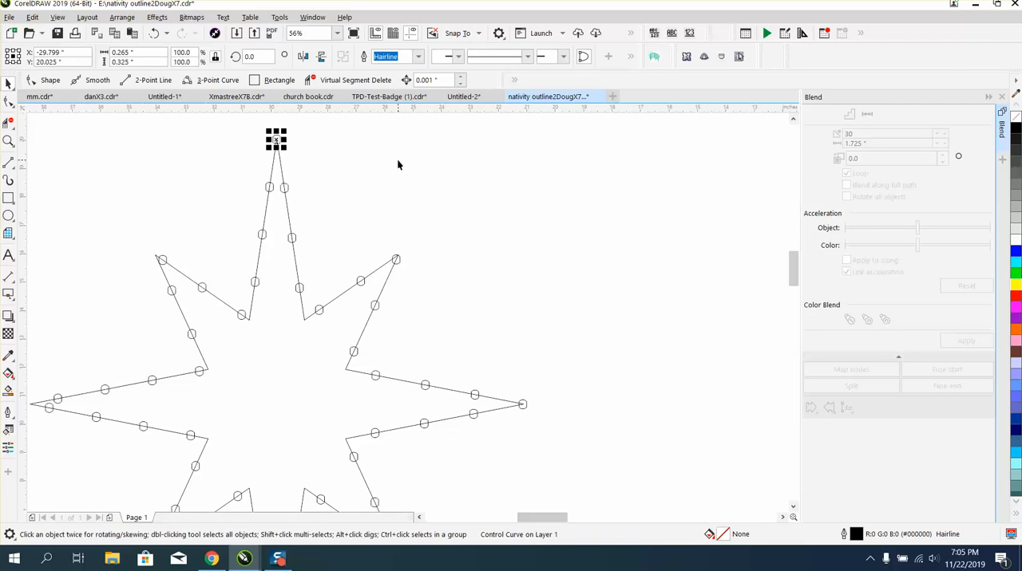
Split the blend at the rounded shape just below the left arm's tip and move that shape onto the tip.
scroll(406, 225, down, 2)
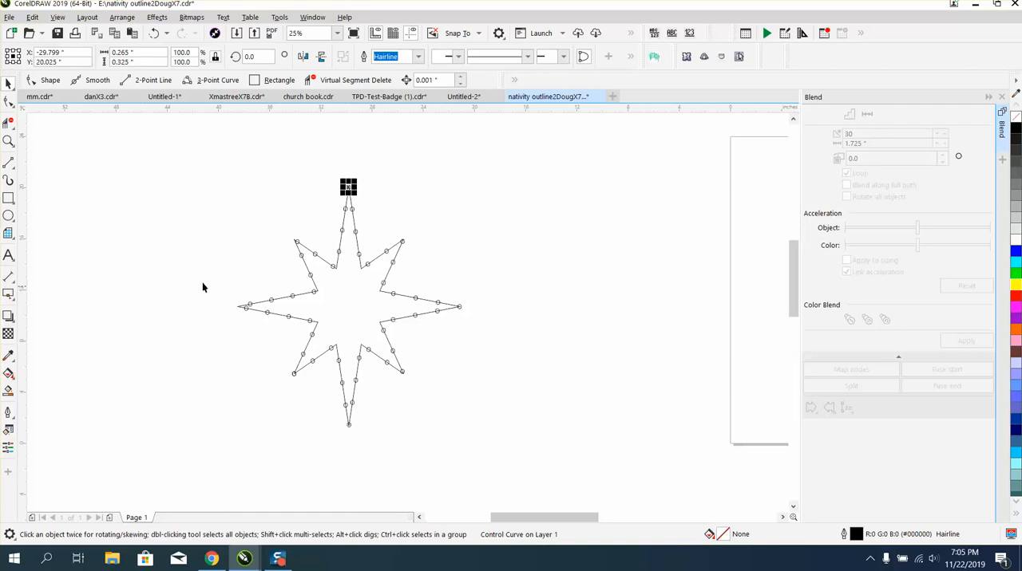
click(9, 140)
click(344, 330)
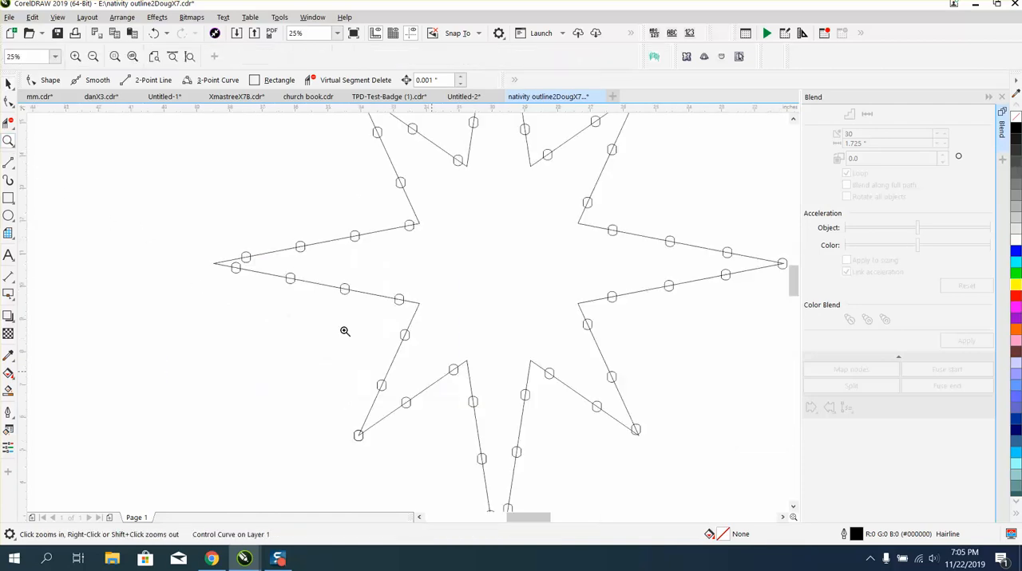
click(9, 83)
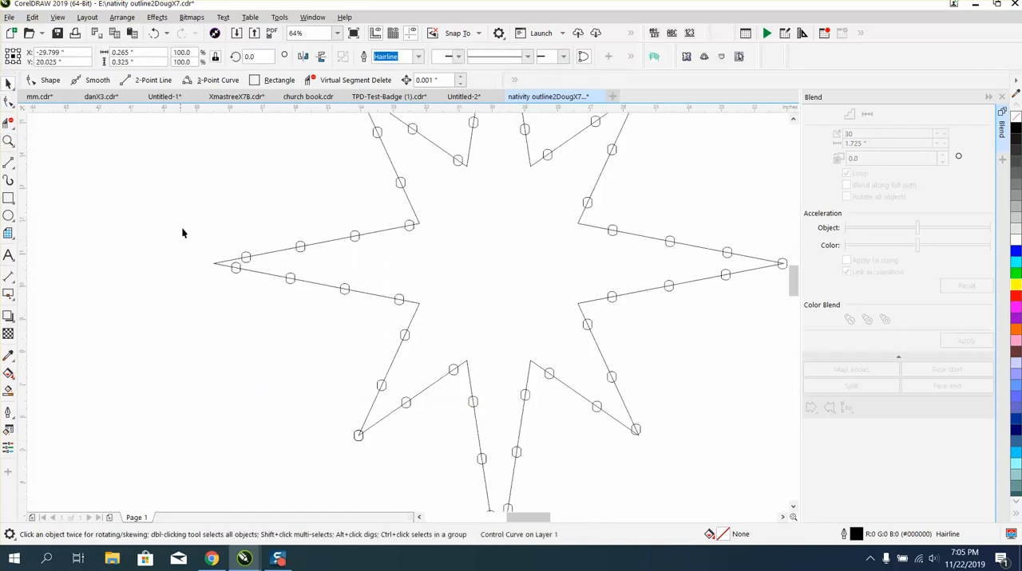
click(233, 276)
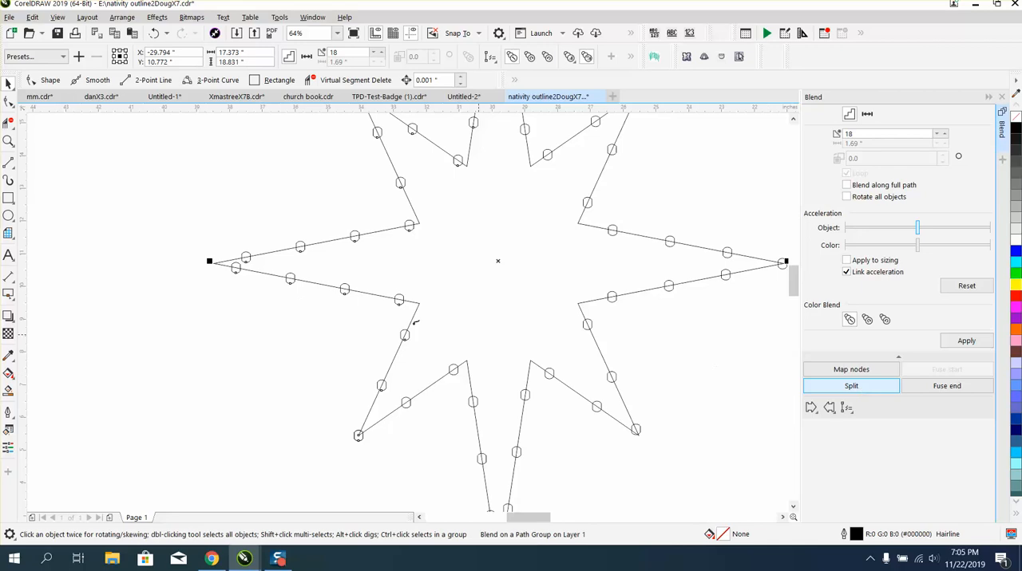
click(236, 270)
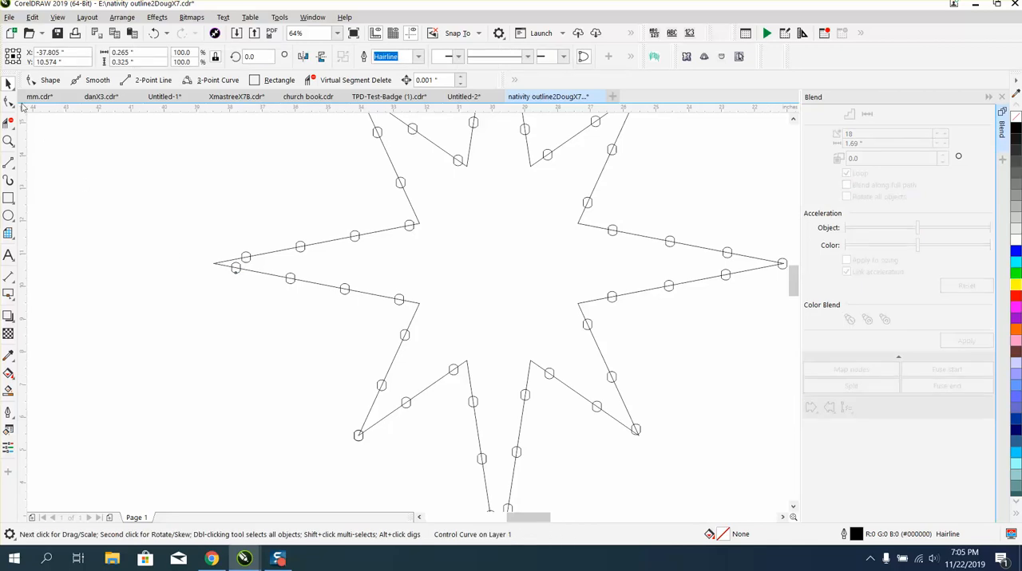
key(z)
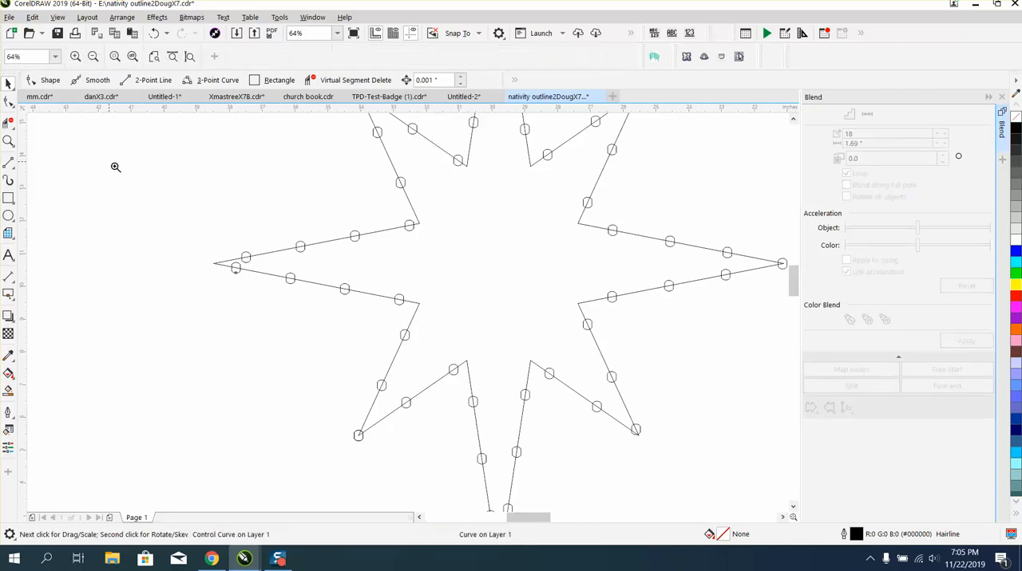
click(8, 83)
click(226, 267)
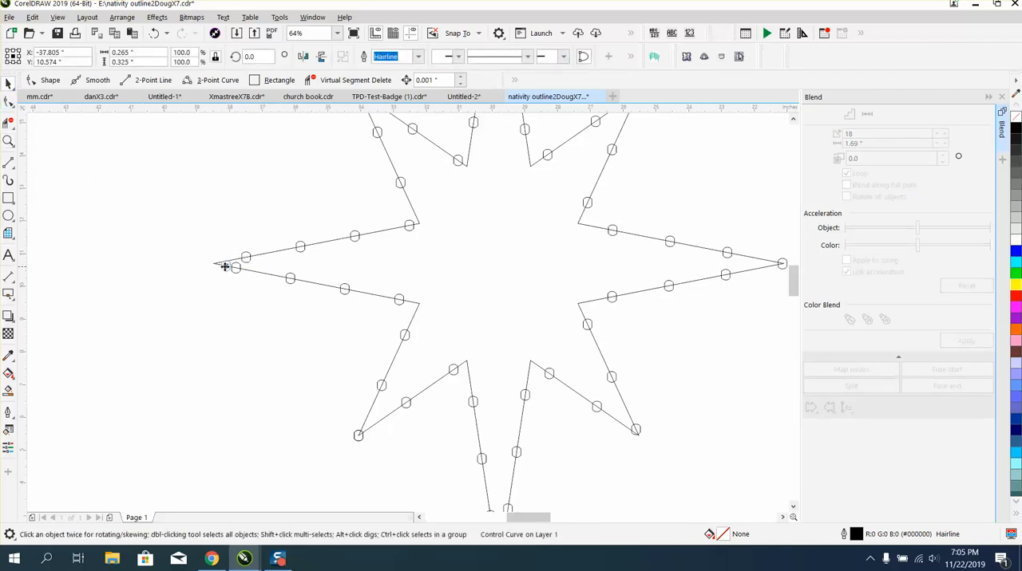
Split the blend at the rounded shape nearest the upper-left arm's tip and move that shape onto the tip.
scroll(176, 256, down, 2)
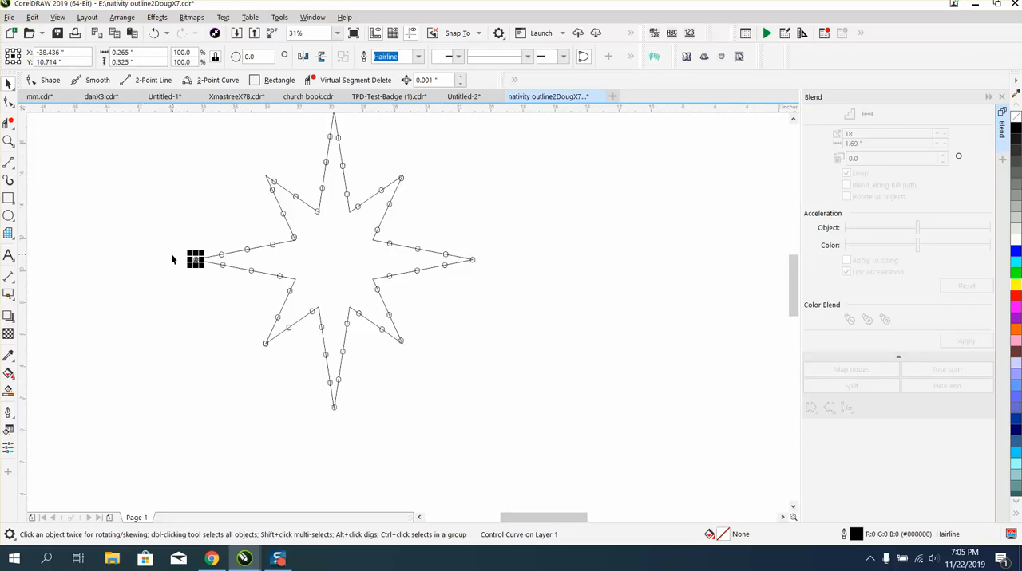
click(8, 141)
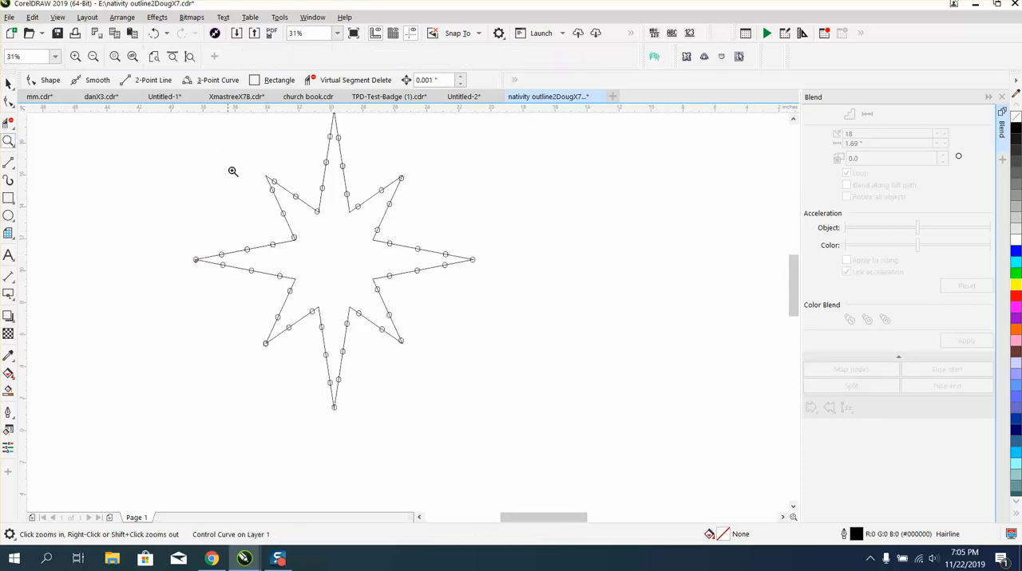
drag(231, 170, 359, 226)
click(8, 83)
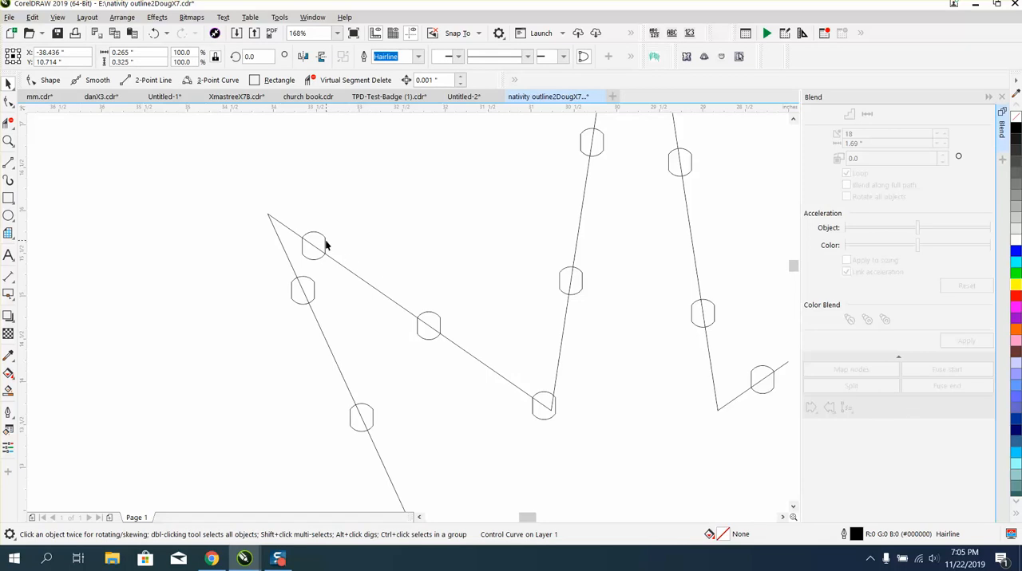
click(326, 246)
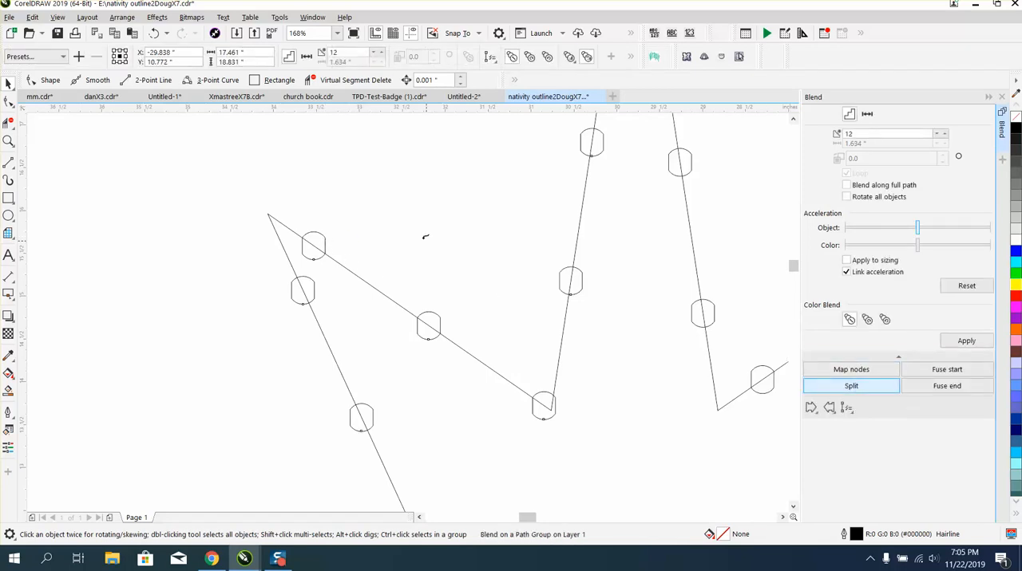
click(326, 238)
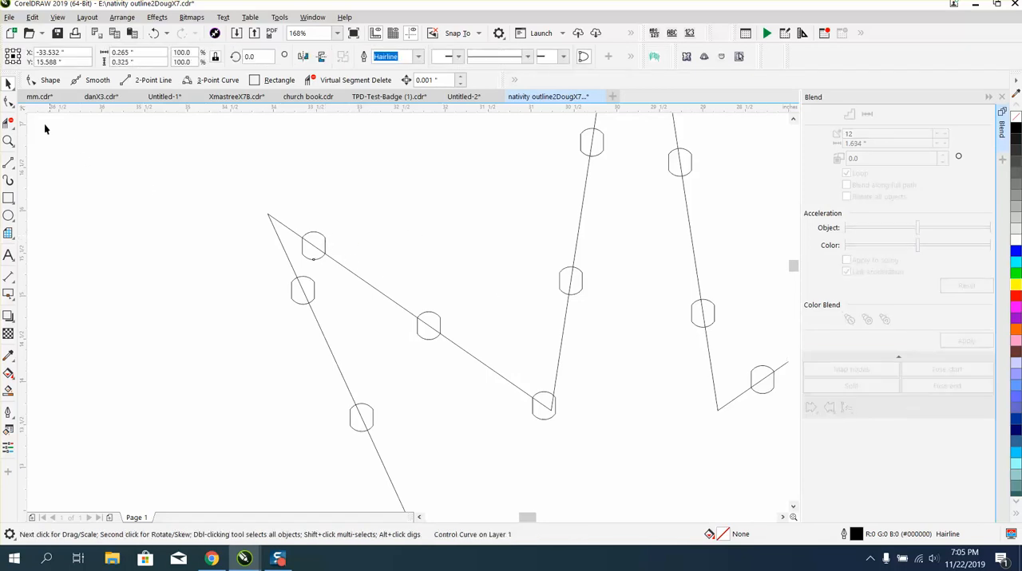
click(319, 233)
drag(329, 244, 263, 214)
Group the black star with all its blended rounded shapes and center the group on the page.
scroll(262, 214, down, 3)
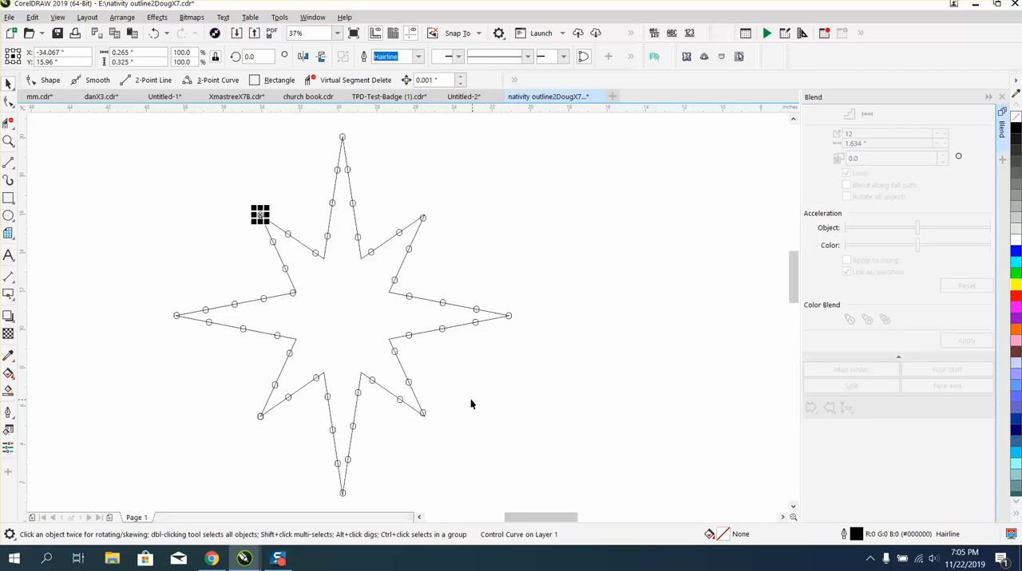
click(203, 243)
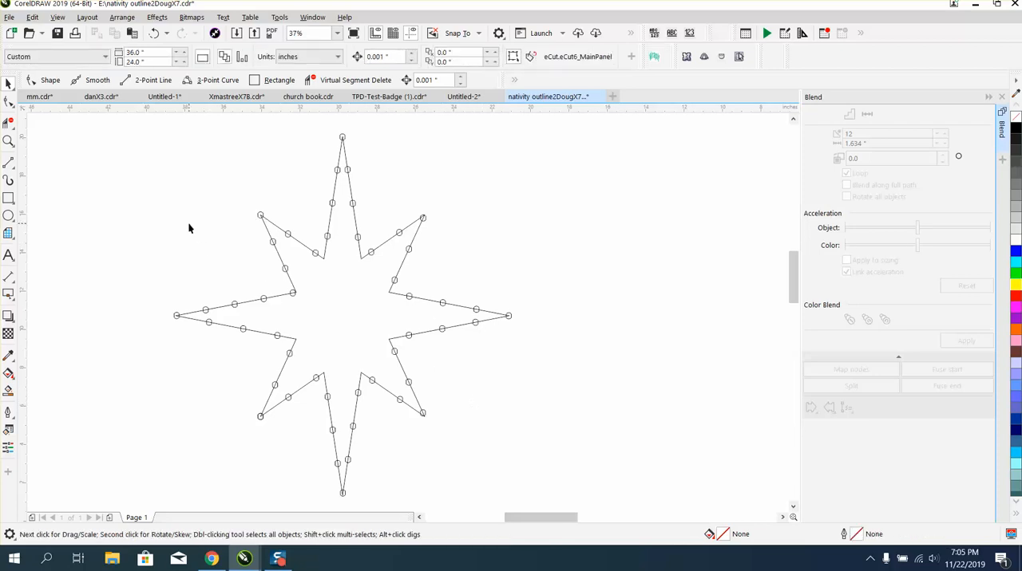
scroll(187, 221, down, 2)
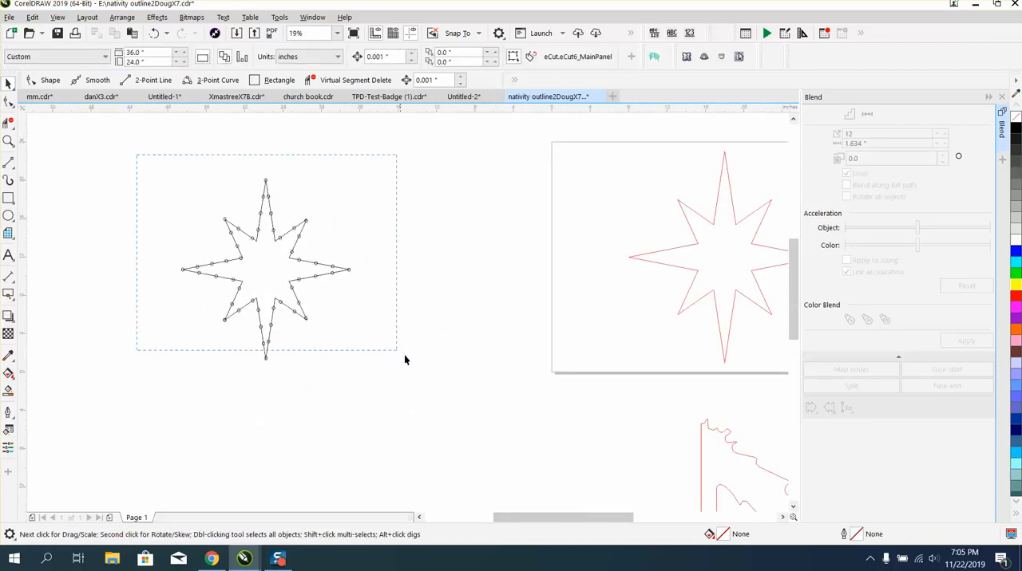
drag(404, 355, 437, 368)
click(122, 18)
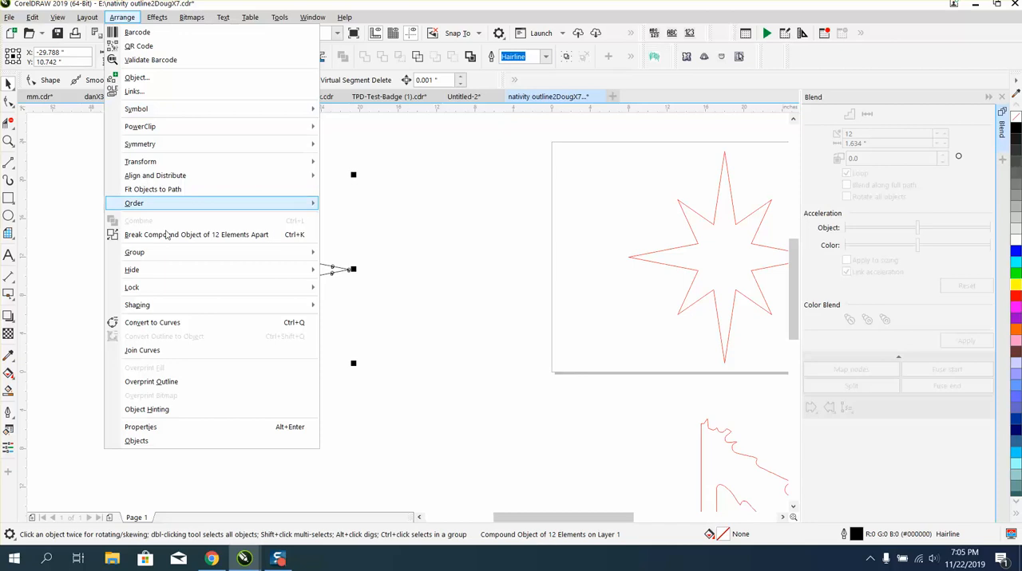
mouse_move(169, 255)
click(336, 257)
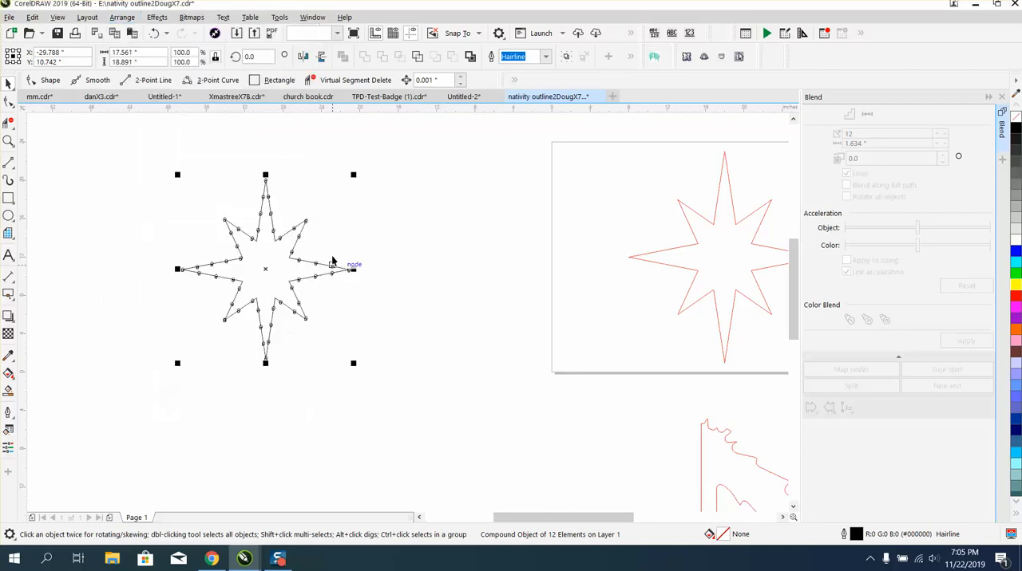
key(p)
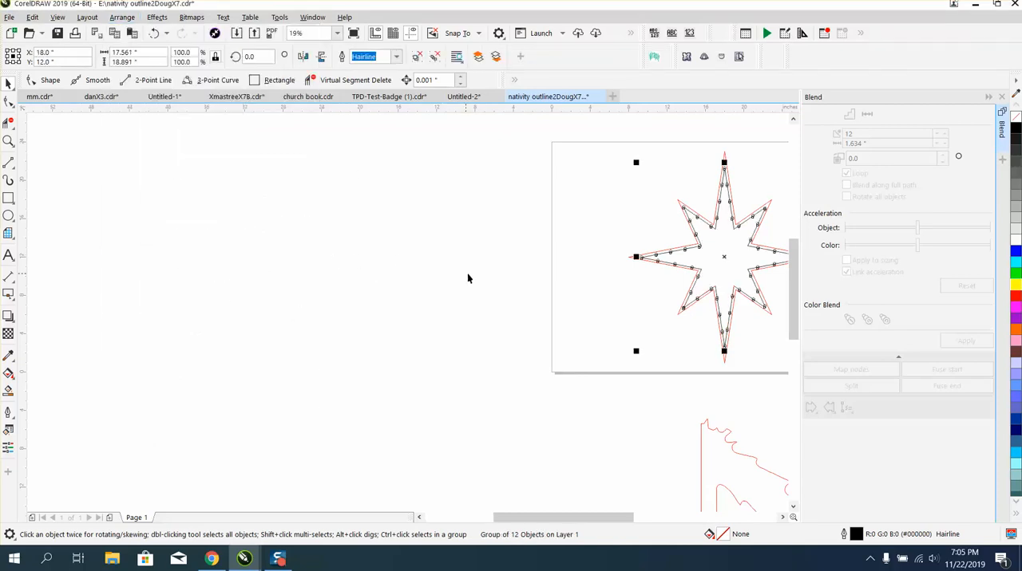
Ungroup the black star and its rounded shapes inside the red star.
scroll(146, 188, down, 2)
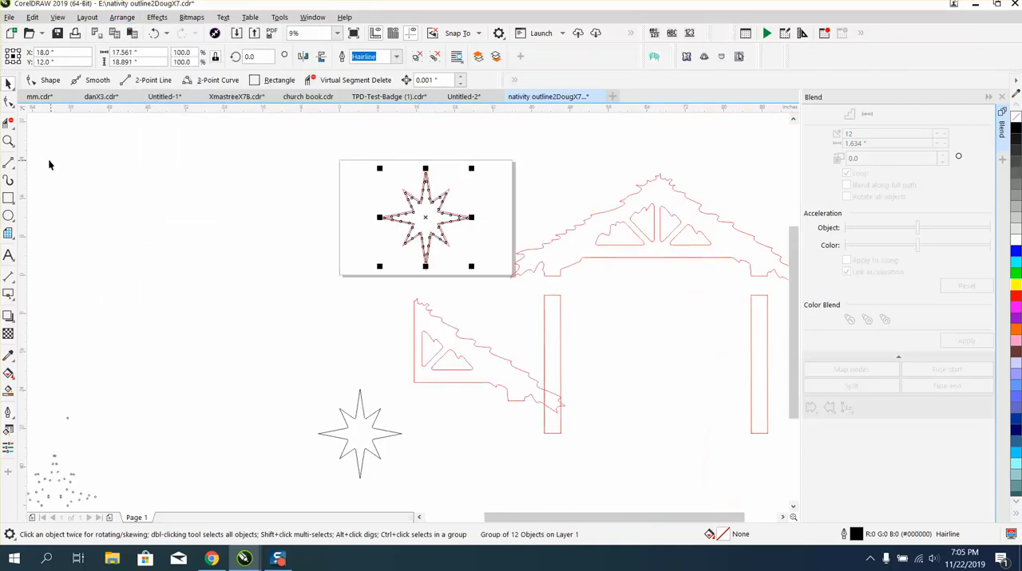
click(8, 141)
drag(372, 160, 513, 263)
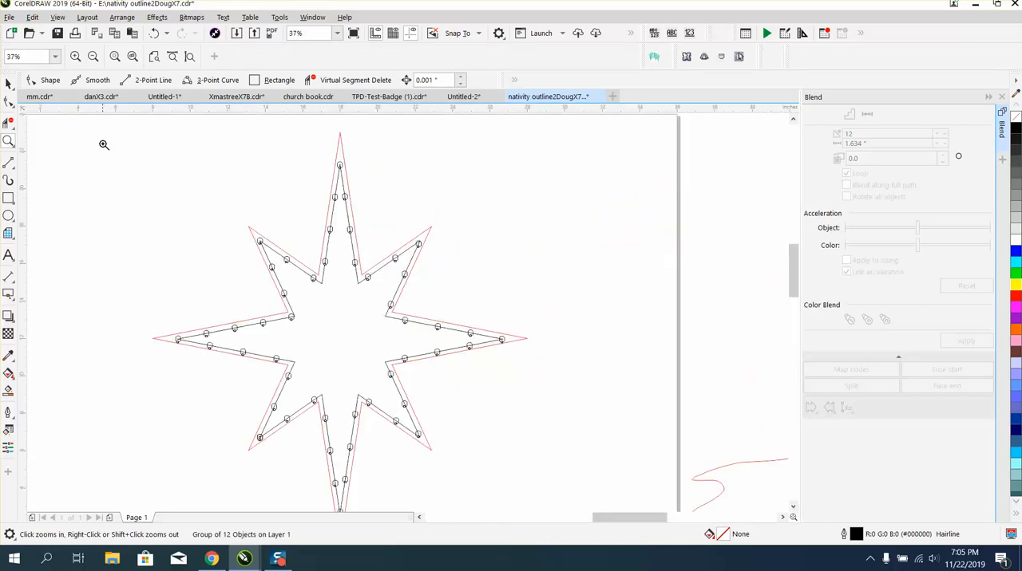
click(8, 83)
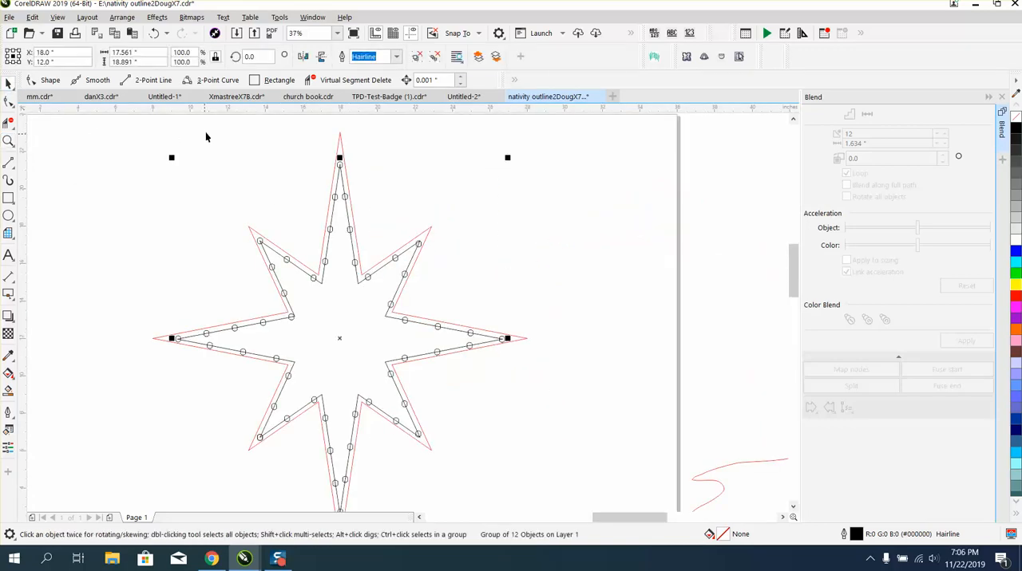
click(122, 16)
mouse_move(154, 254)
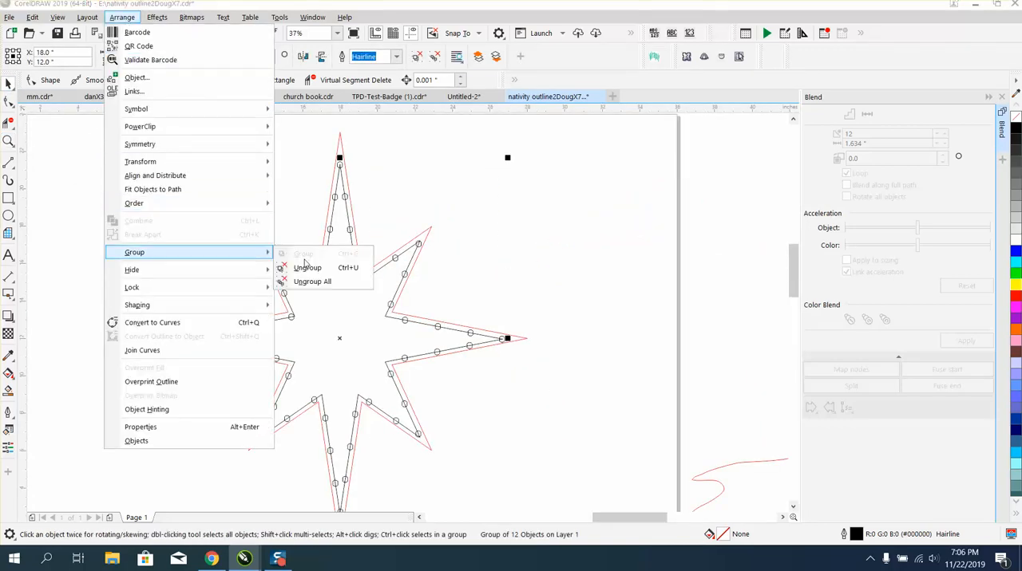
click(307, 268)
Break the stars and blends apart and delete the inner black star outline, keeping the rounded shapes.
drag(115, 122, 574, 513)
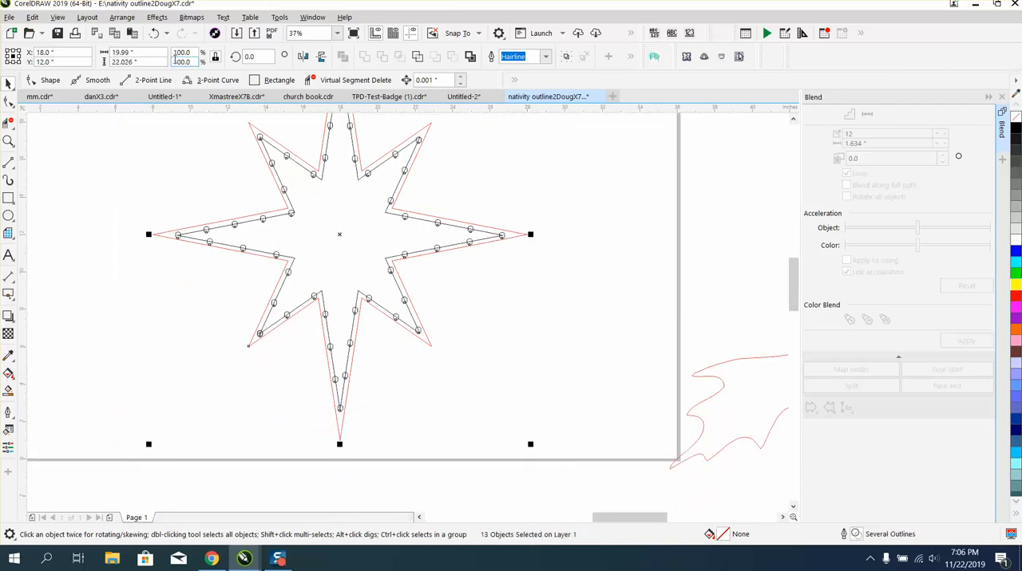
click(122, 17)
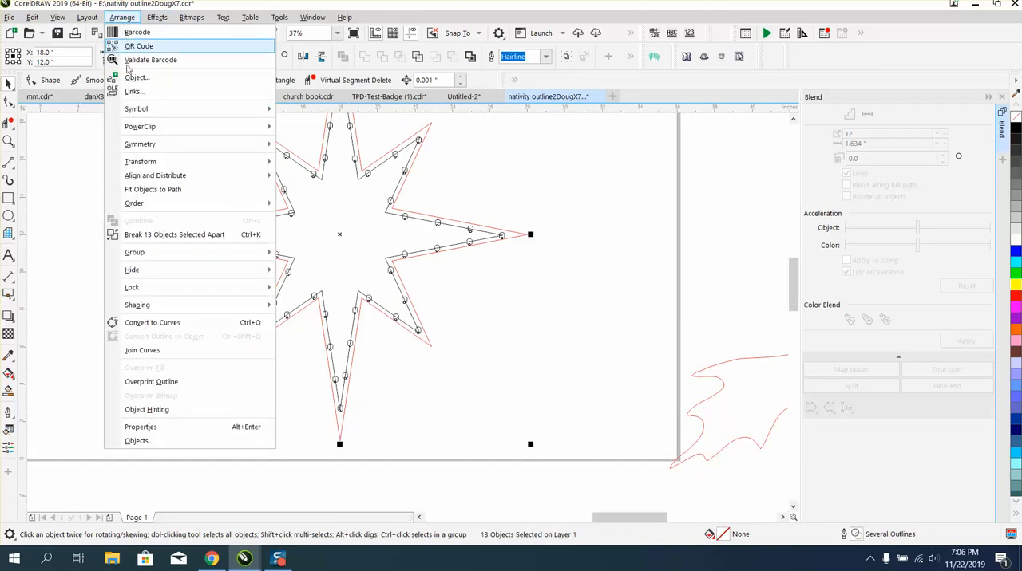
click(168, 234)
click(120, 196)
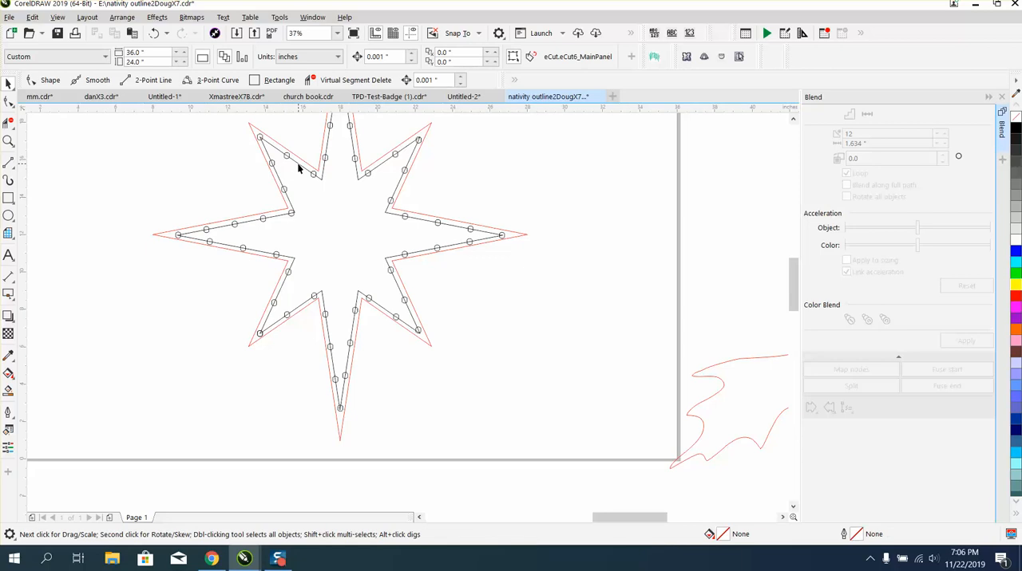
click(298, 164)
key(Delete)
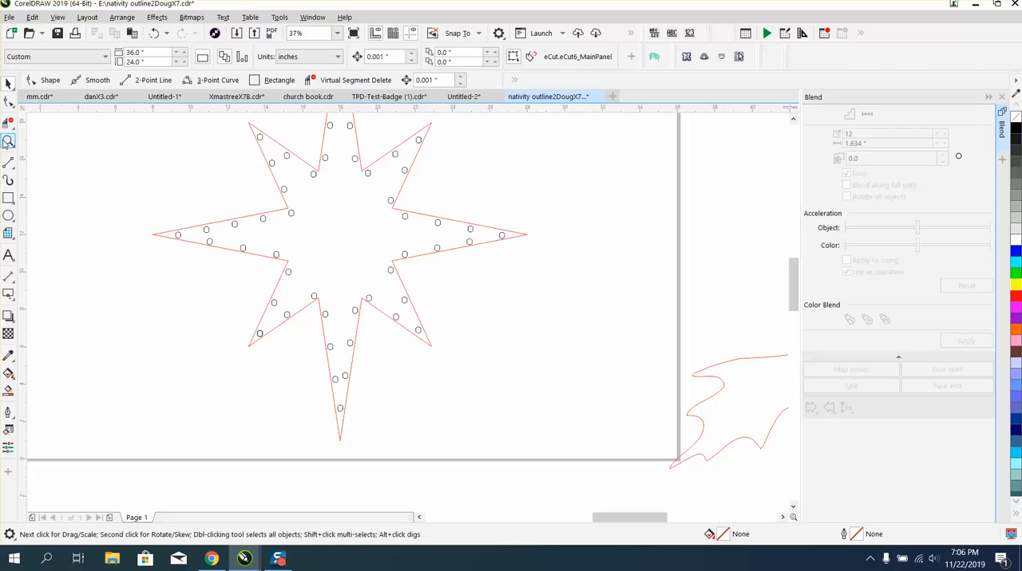
Nudge the rounded shape inside the red star's right tip upward to Y 12.003 inches.
click(8, 141)
drag(474, 209, 550, 270)
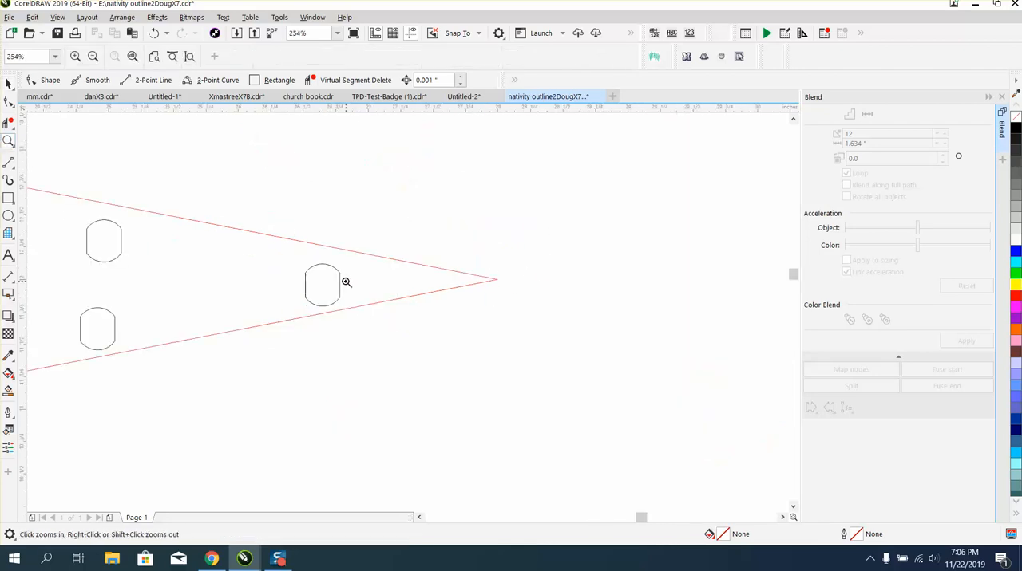
click(8, 83)
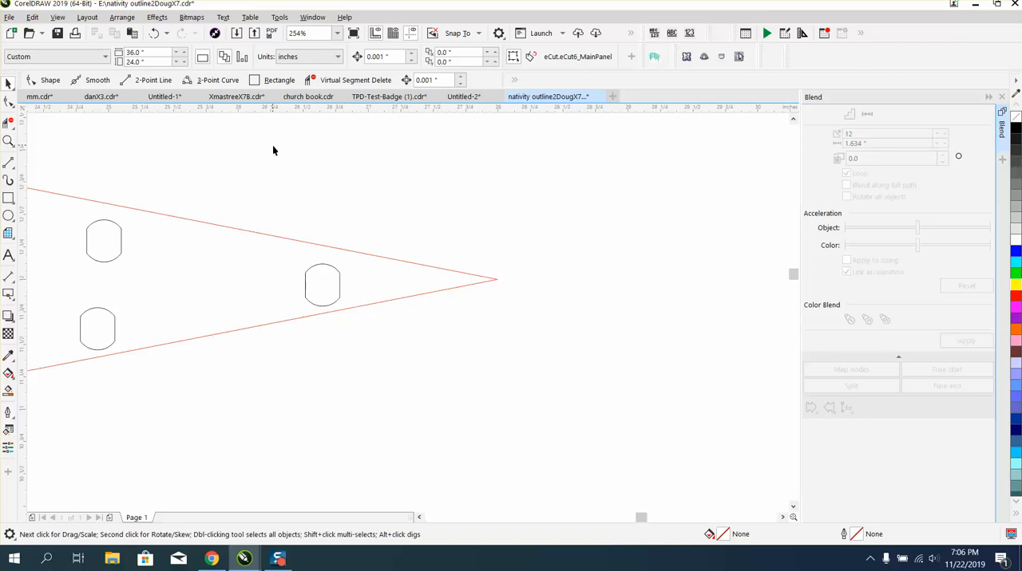
click(328, 270)
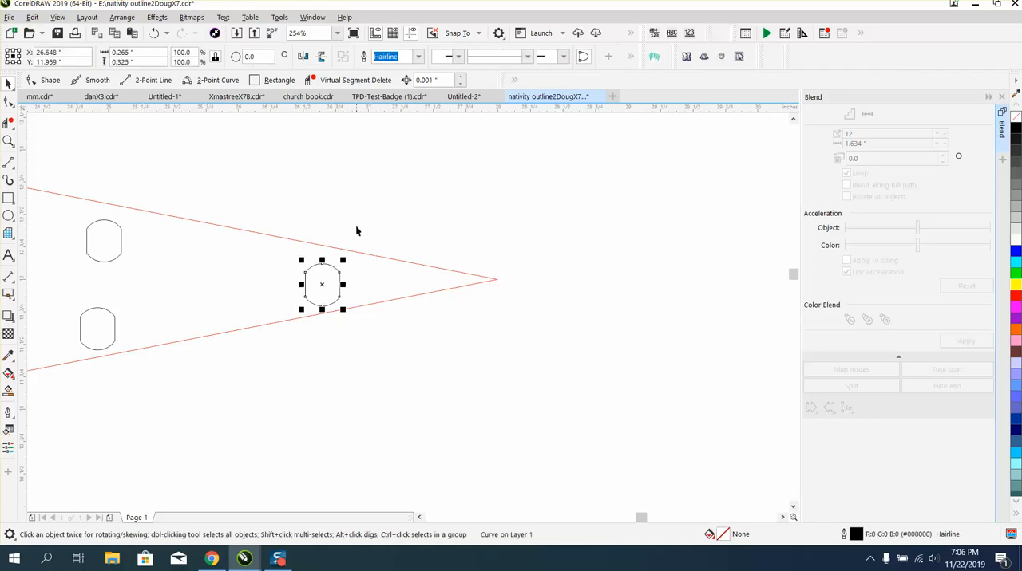
key(Up)
key(Up)
key(Up)
key(Up)
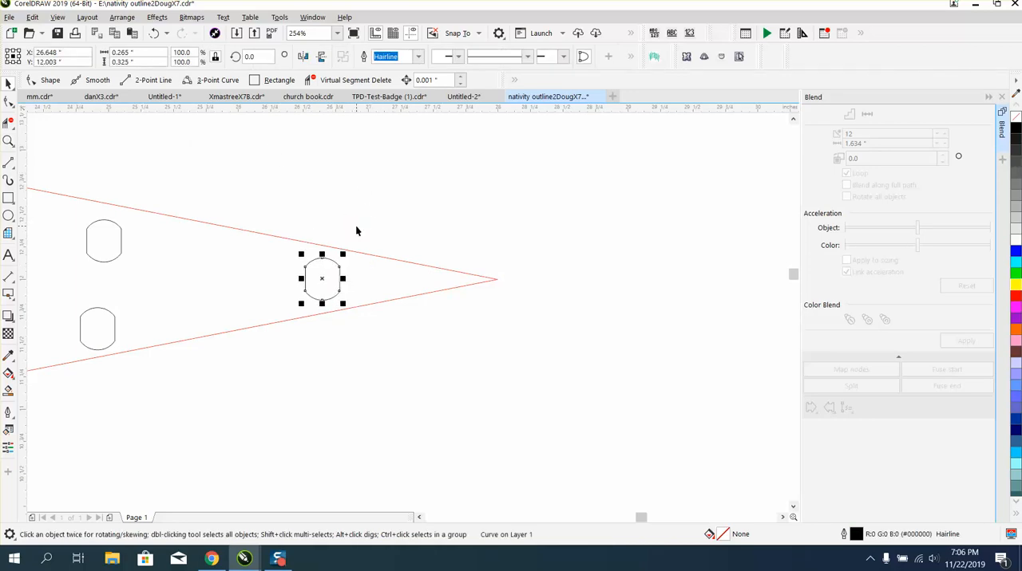
Close the Blend settings and view the whole star together with the neighboring nativity pieces.
scroll(355, 224, down, 5)
scroll(410, 261, down, 2)
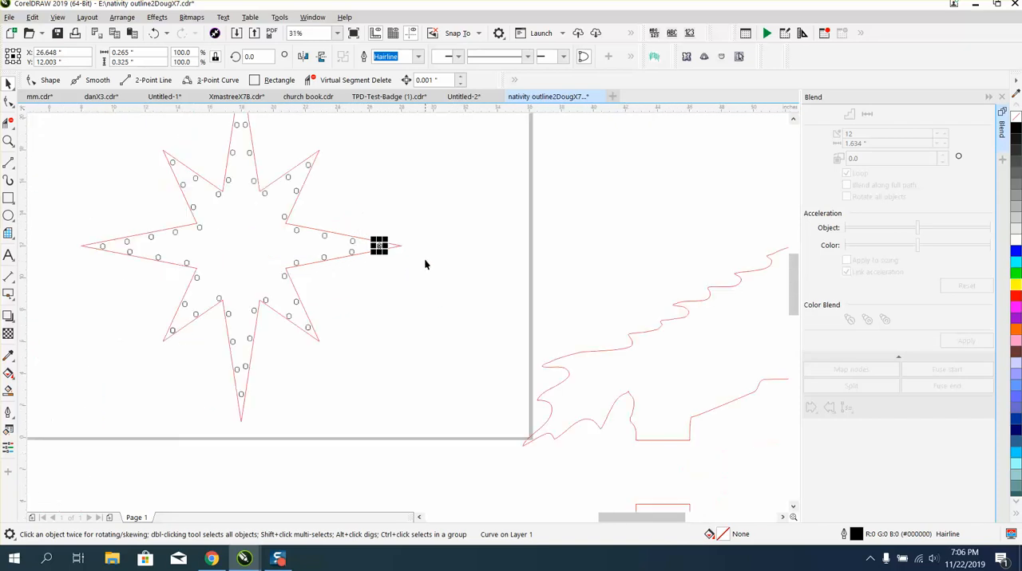
click(1003, 95)
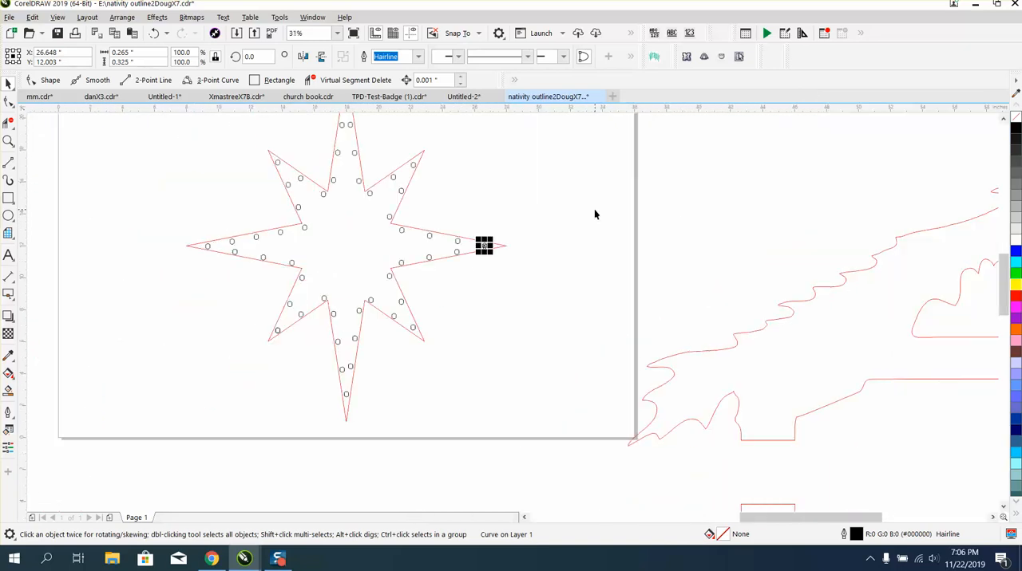
scroll(594, 210, down, 2)
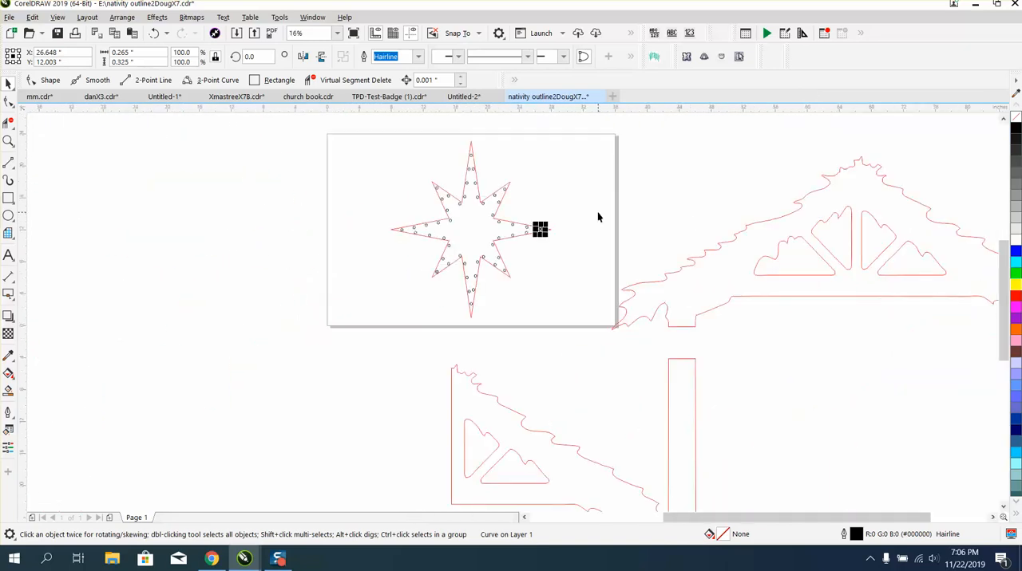